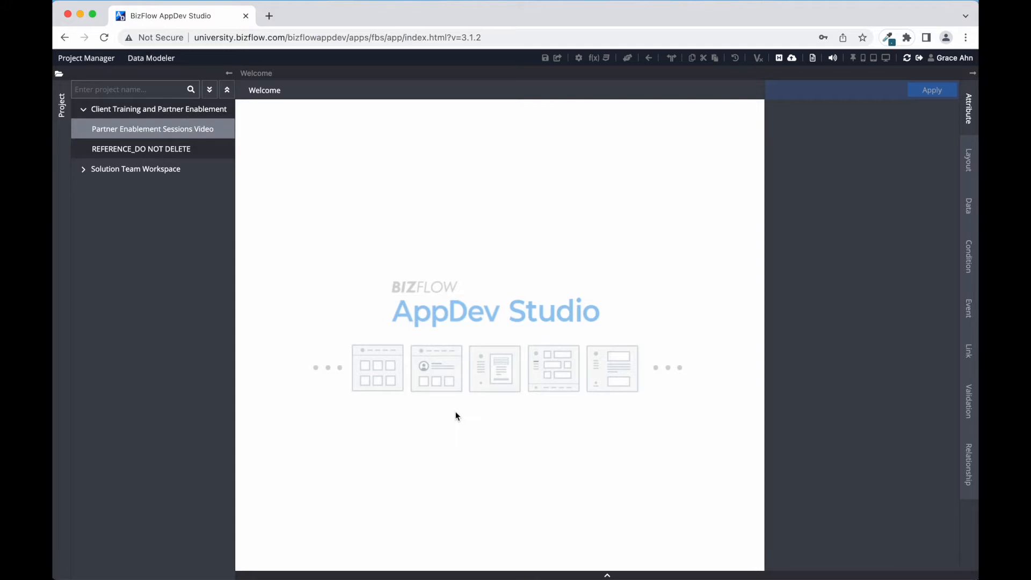
Open the Performance Evaluation Form in the Partner Enablement Sessions Video project and validate the project for publishing.
{"action": "double_click", "coordinate": [211, 130]}
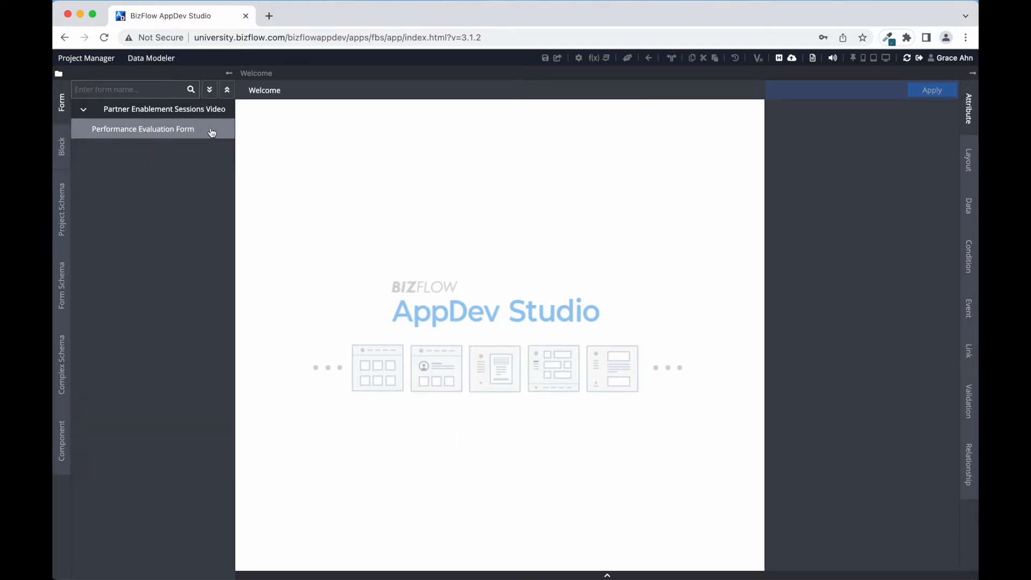
{"action": "double_click", "coordinate": [188, 133]}
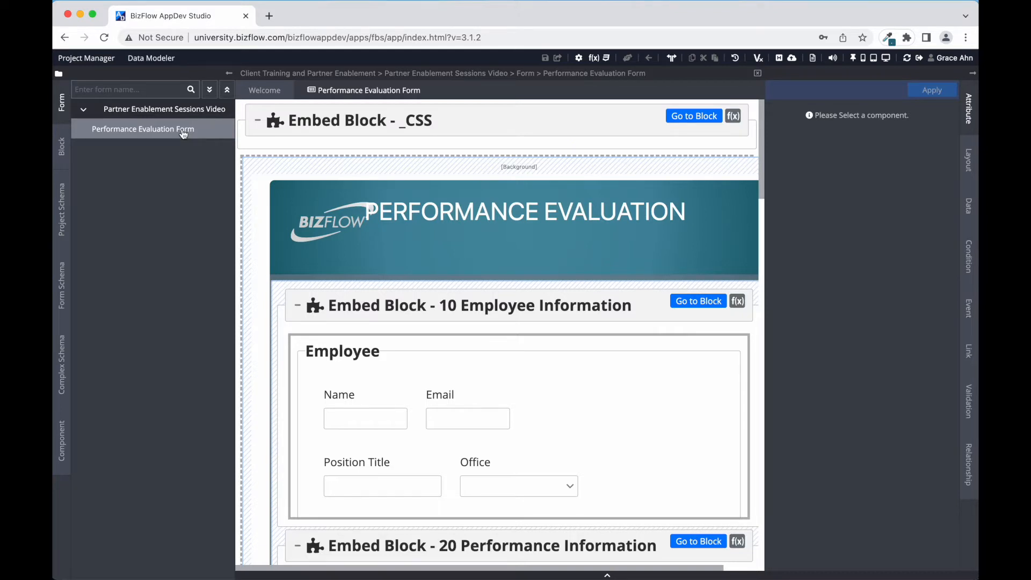
{"action": "left_click", "coordinate": [792, 59]}
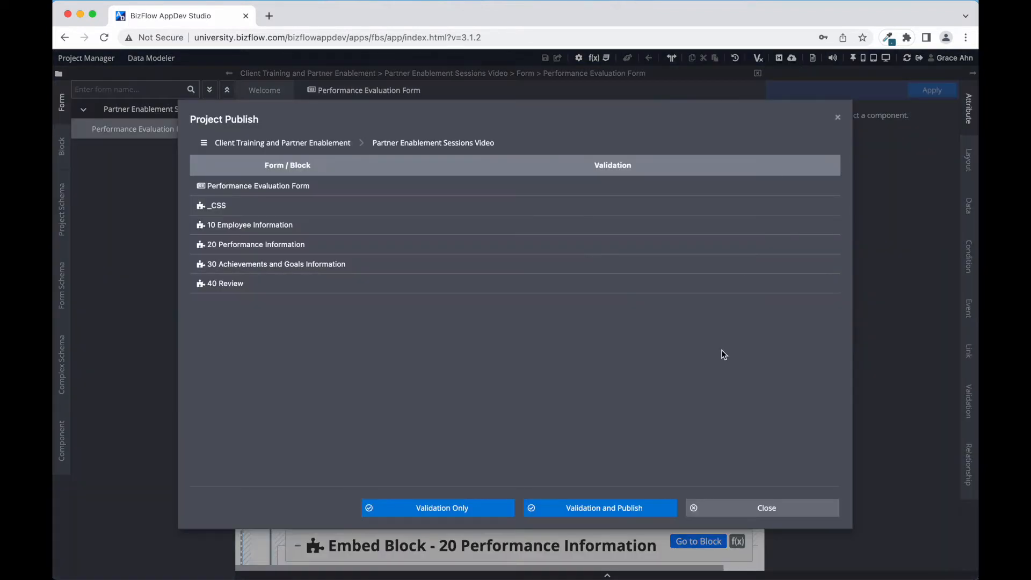
{"action": "left_click", "coordinate": [621, 510]}
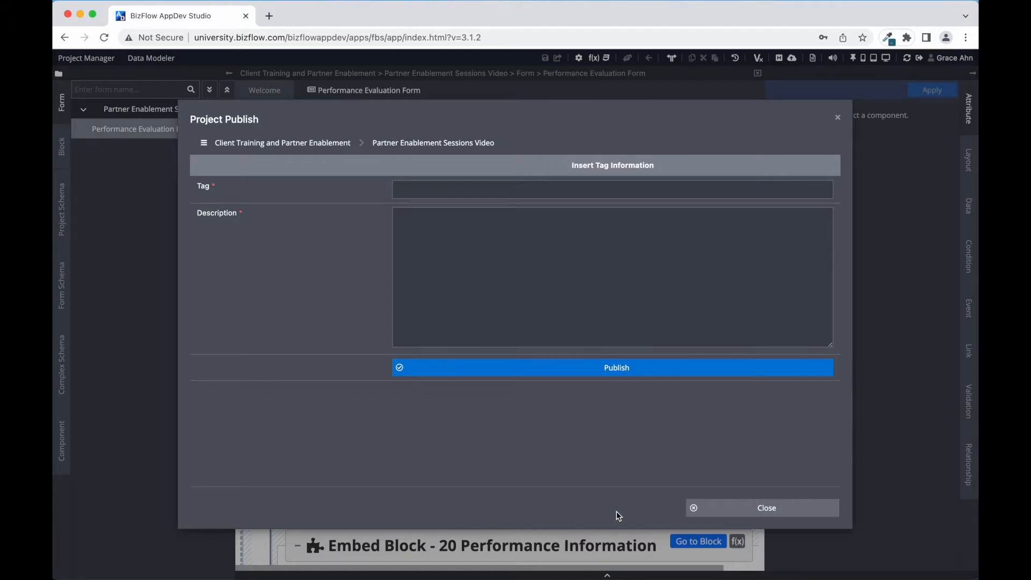
Enter "Initial Publication" as the tag for the project publication.
{"action": "left_click", "coordinate": [582, 189]}
{"action": "type", "text": "Initial Publication"}
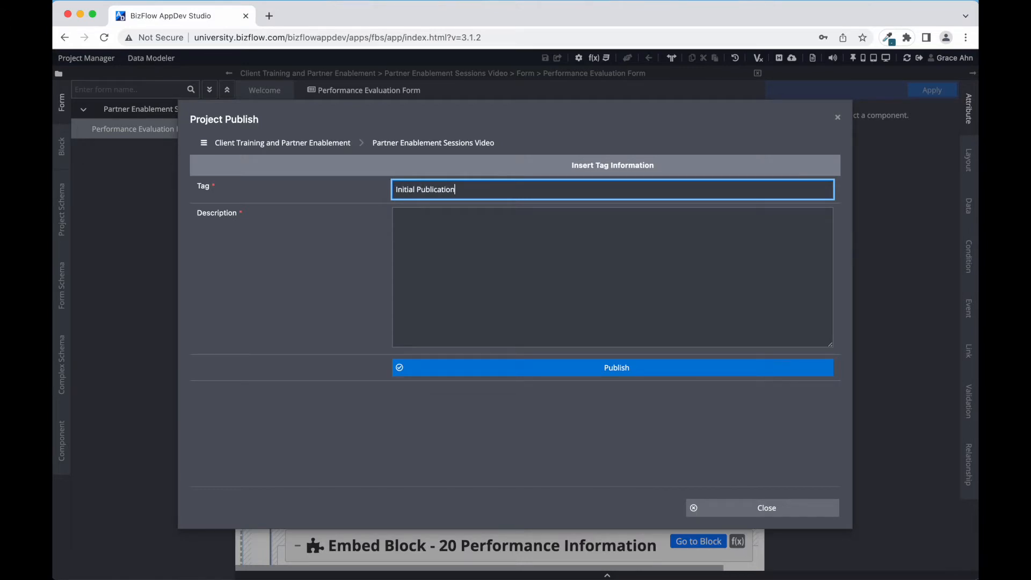
{"action": "key", "text": "Tab"}
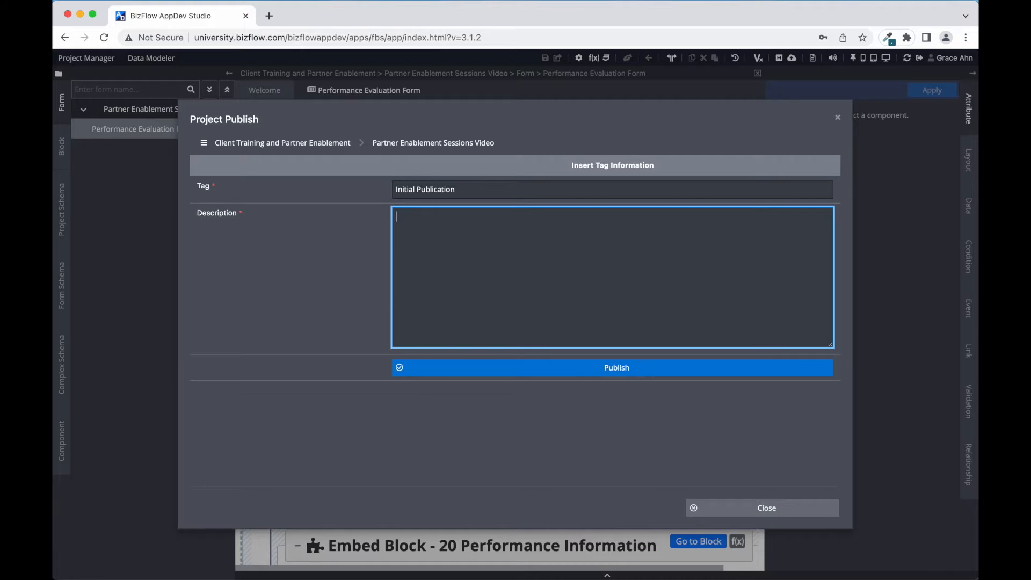
Enter the description "Initial Publication of Performance Evaluation Form" with the publisher's name on a second line, and publish the project.
{"action": "type", "text": "Initial Public"}
{"action": "key", "text": "BackSpace"}
{"action": "key", "text": "BackSpace"}
{"action": "type", "text": "lication of Performance Eval"}
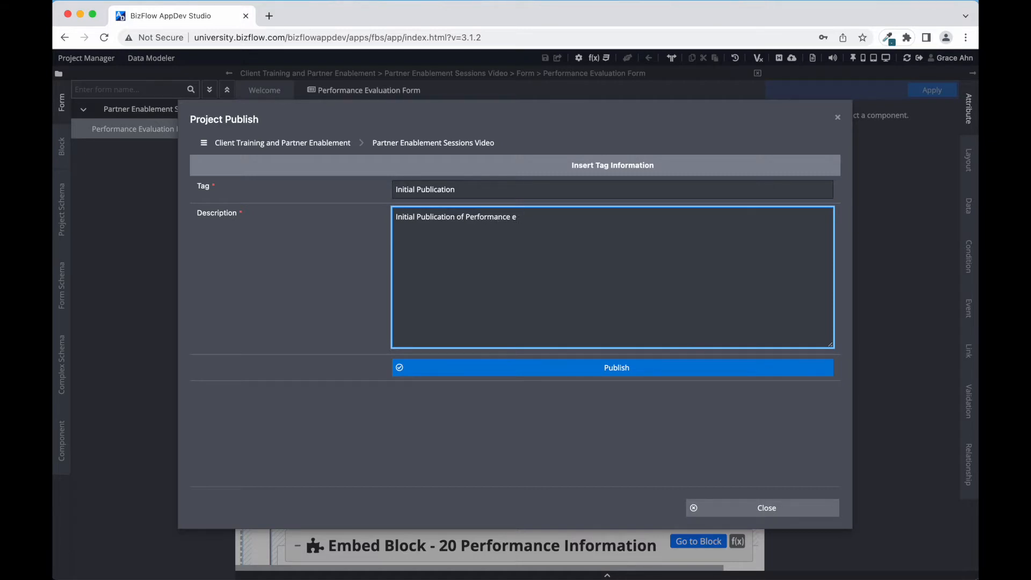
{"action": "type", "text": "uation Form"}
{"action": "key", "text": "Return"}
{"action": "left_click", "coordinate": [626, 371]}
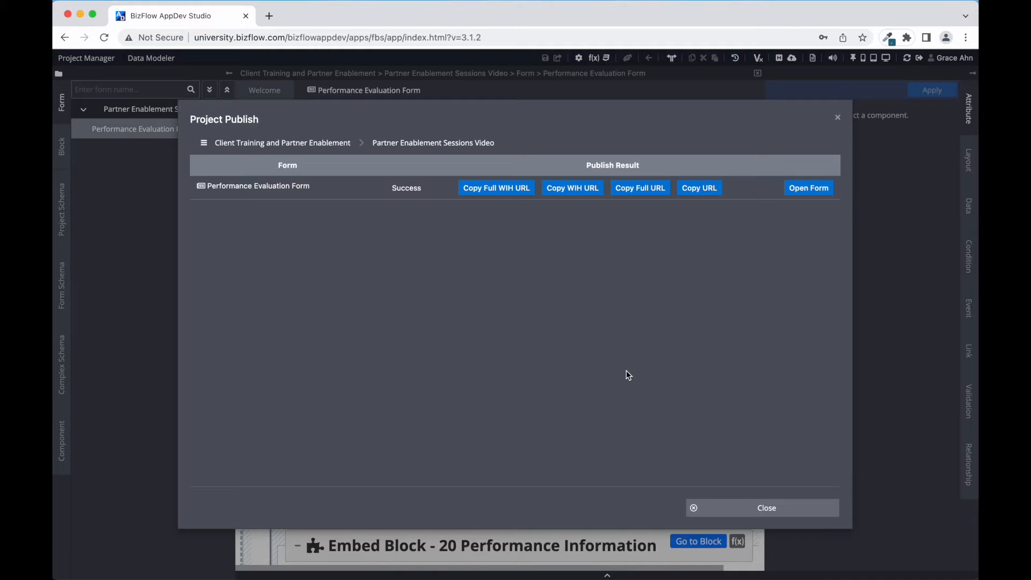
Copy the published Performance Evaluation Form's WIH URL and close the publish results.
{"action": "left_click", "coordinate": [580, 193]}
{"action": "left_click", "coordinate": [765, 508]}
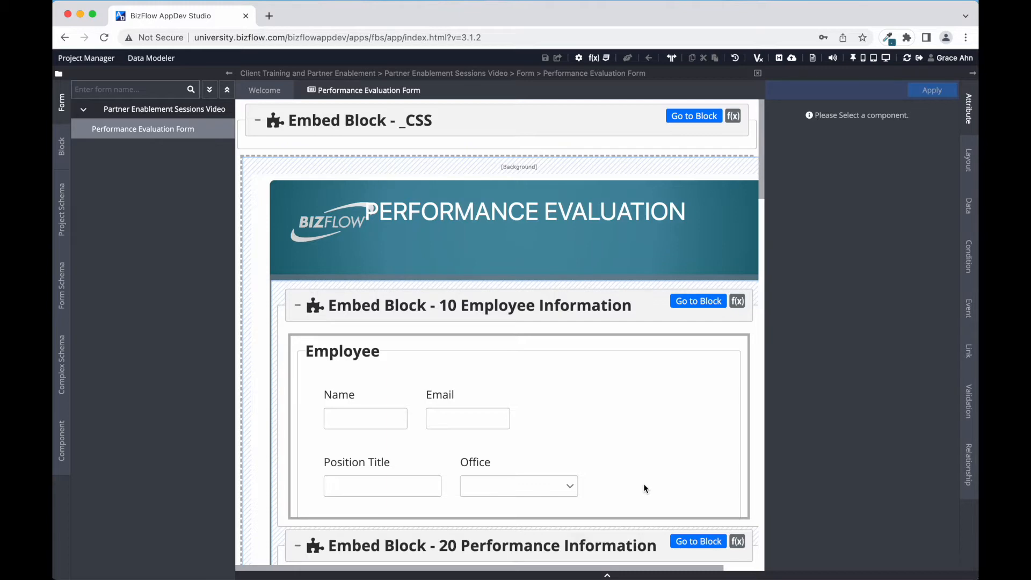
{"action": "scroll", "coordinate": [518, 513], "scroll_direction": "down", "scroll_amount": 15}
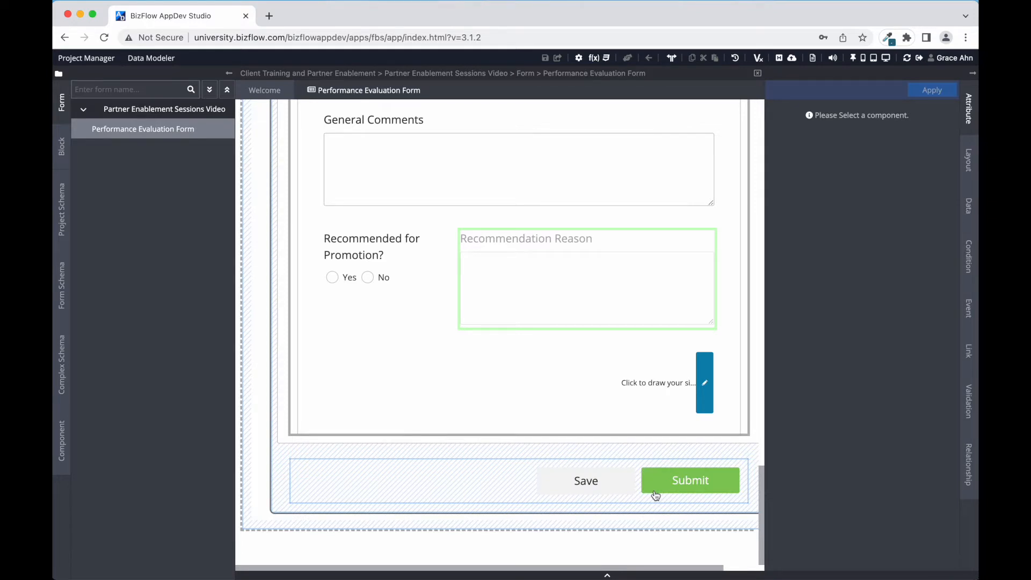
{"action": "left_click", "coordinate": [624, 483]}
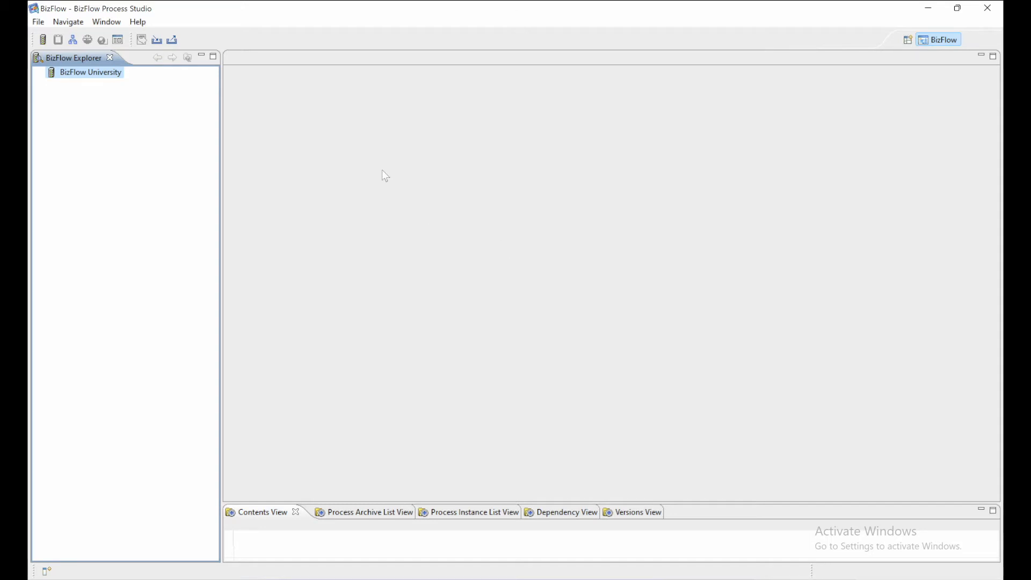
Switch to BizFlow Process Studio and connect to the BizFlow University server with the login ID and account password.
{"action": "right_click", "coordinate": [98, 78]}
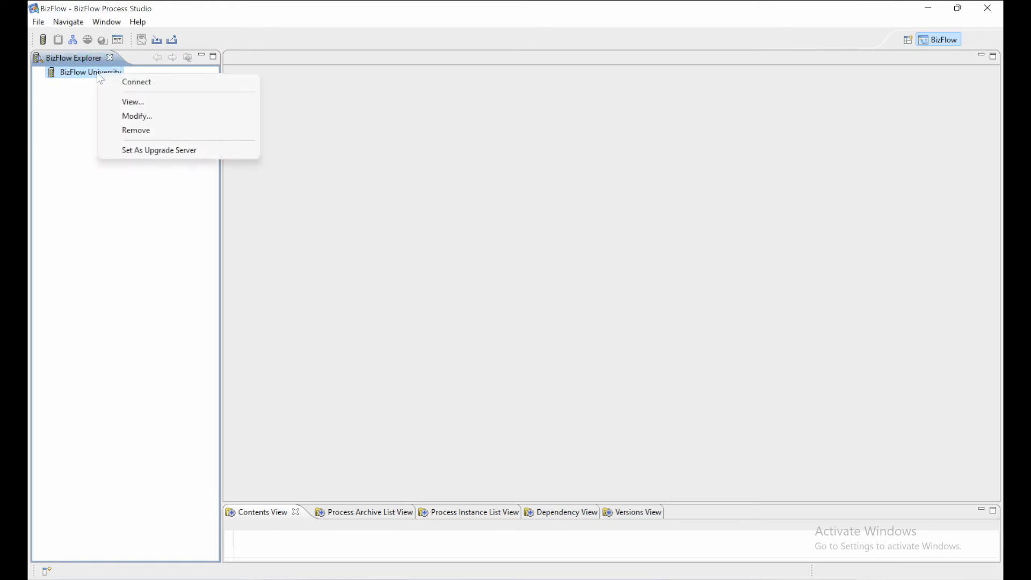
{"action": "left_click", "coordinate": [119, 81]}
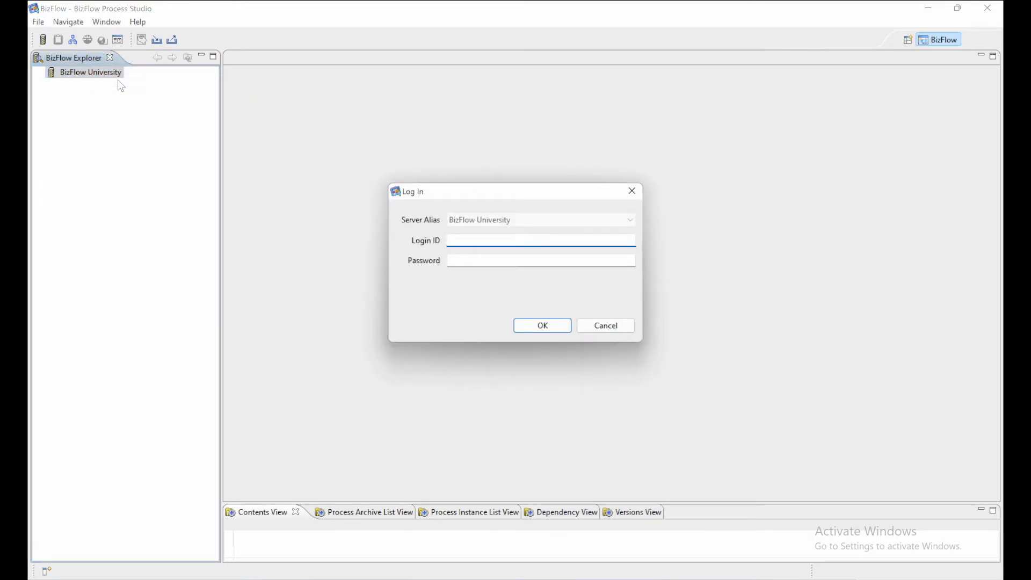
{"action": "type", "text": "bizflow"}
{"action": "key", "text": "Tab"}
{"action": "type", "text": "********"}
{"action": "key", "text": "Return"}
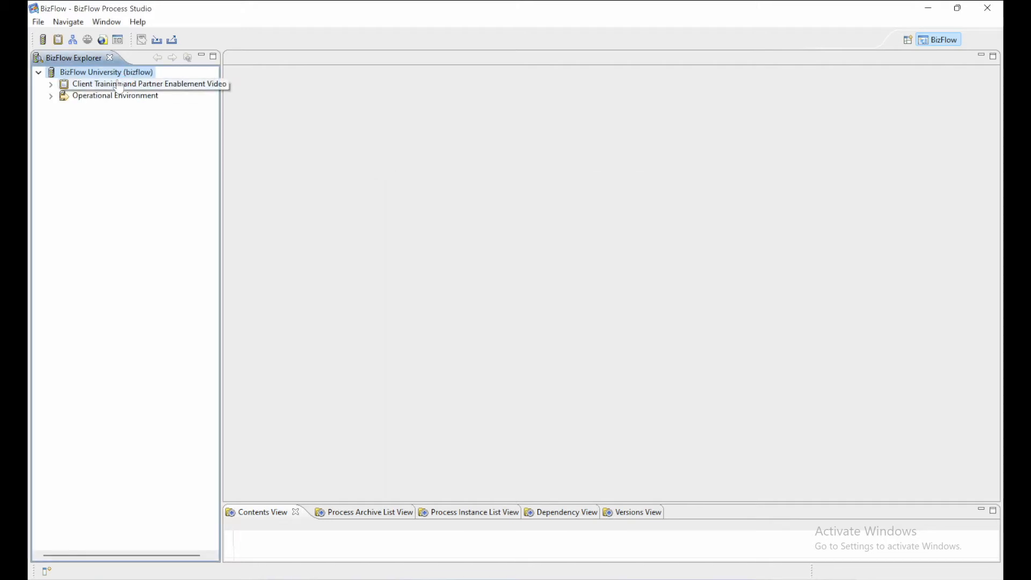
Start a new BizFlow AppDev application named "Performance Evaluation Form" in the Client Training and Partner Enablement Video project's Application folder.
{"action": "left_click", "coordinate": [51, 86]}
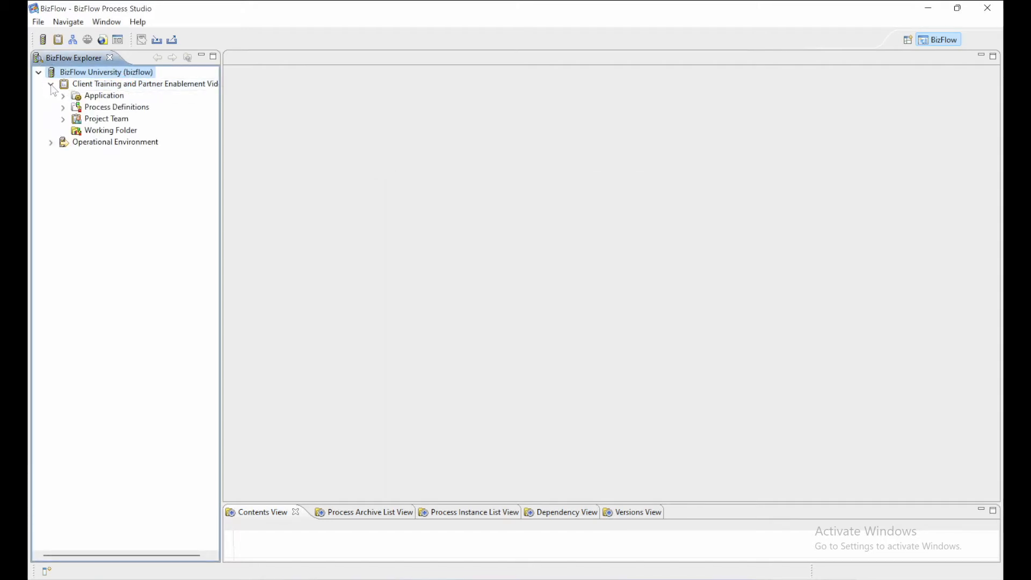
{"action": "right_click", "coordinate": [89, 102]}
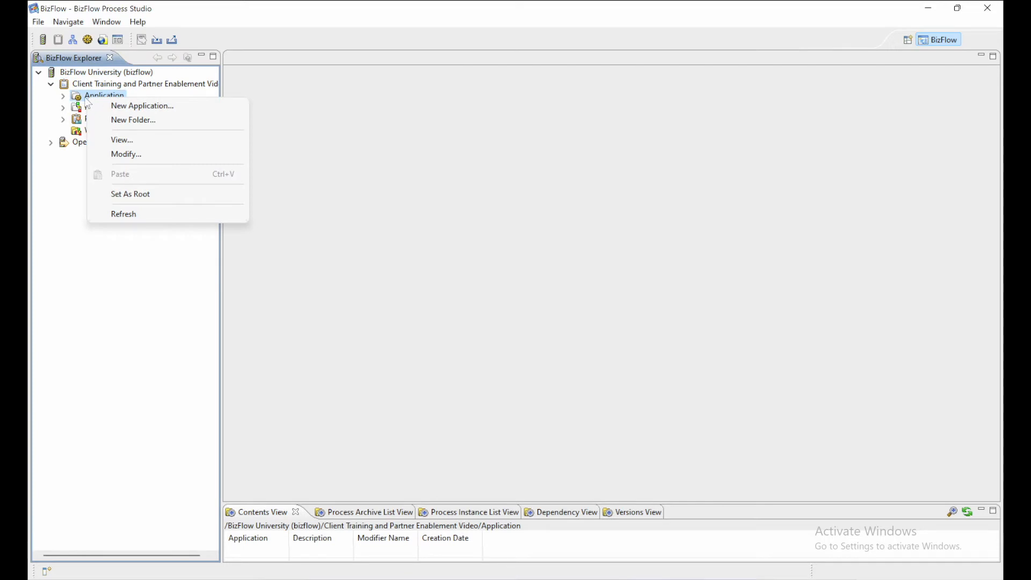
{"action": "left_click", "coordinate": [103, 106]}
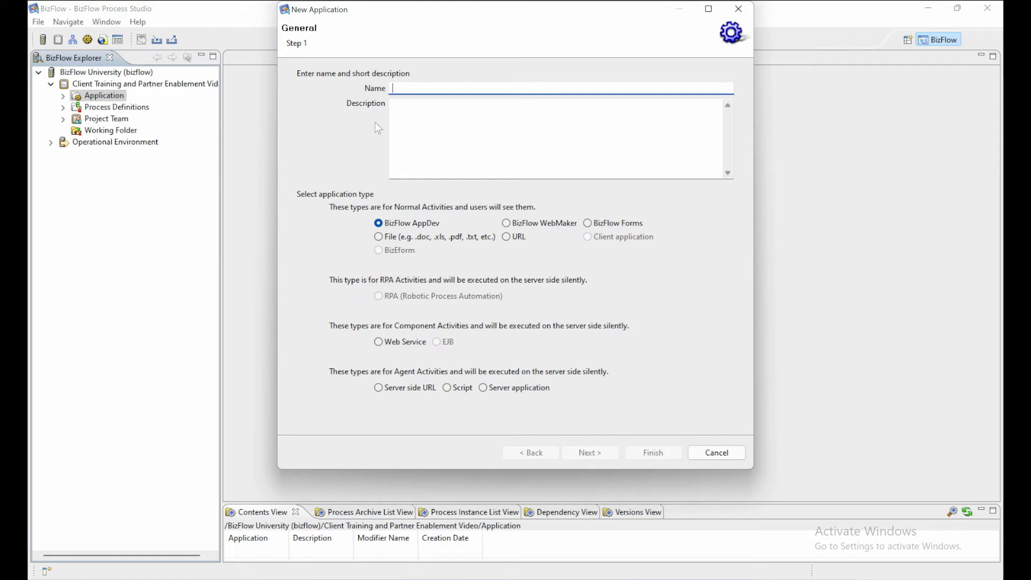
{"action": "type", "text": "Performance Evaluation Form"}
{"action": "key", "text": "Tab"}
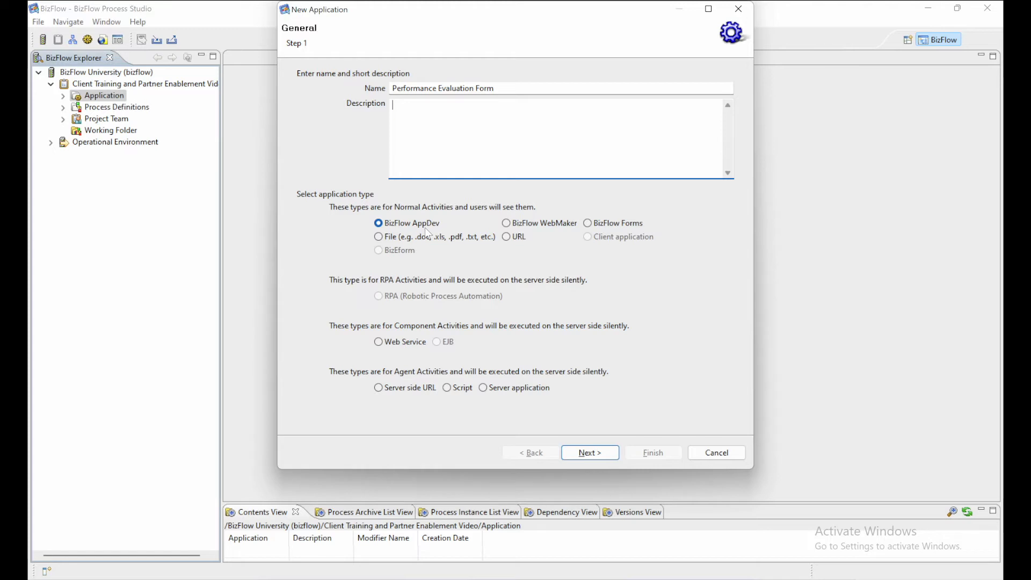
Paste the copied WIH URL as the application's execution path on the BizFlow AppDev Server and finish creating it as Publishable.
{"action": "left_click", "coordinate": [591, 452]}
{"action": "left_click", "coordinate": [473, 125]}
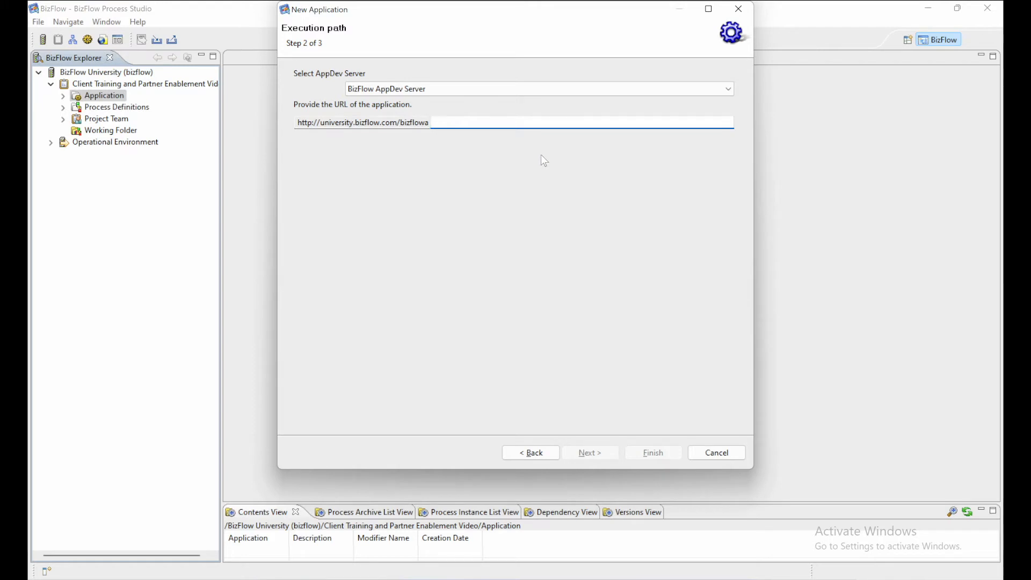
{"action": "key", "text": "ctrl+v"}
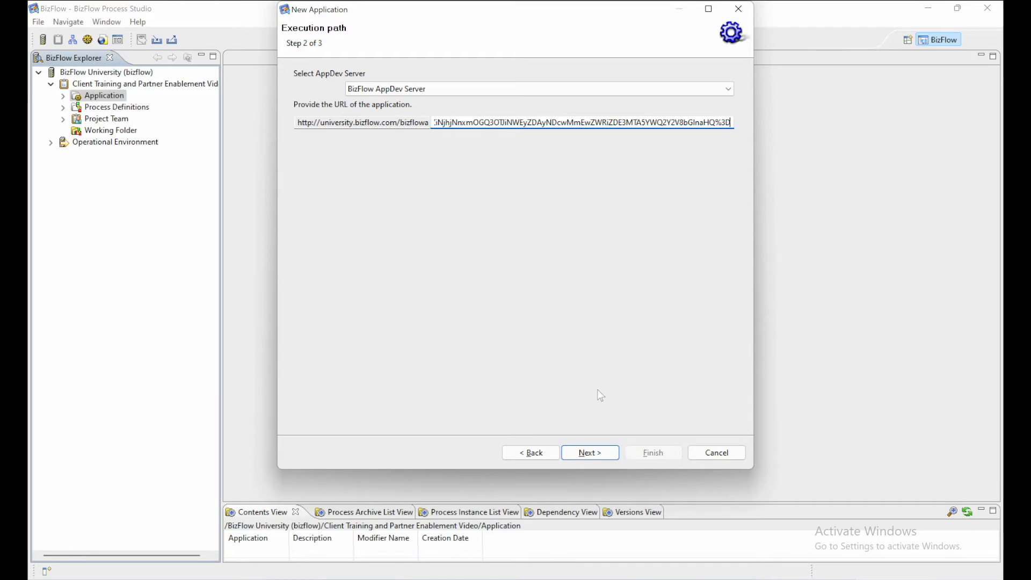
{"action": "left_click", "coordinate": [586, 455]}
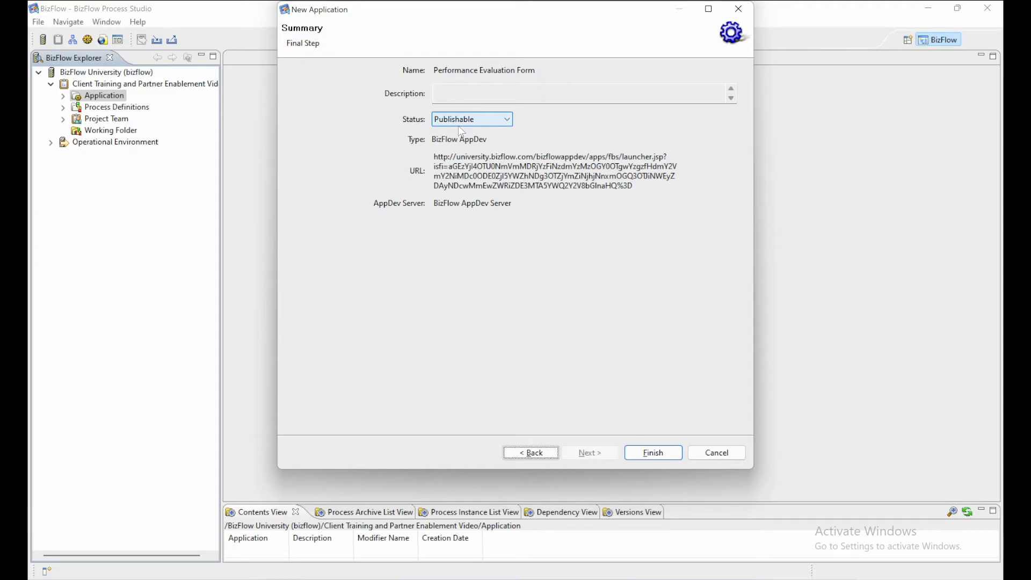
{"action": "left_click", "coordinate": [641, 457]}
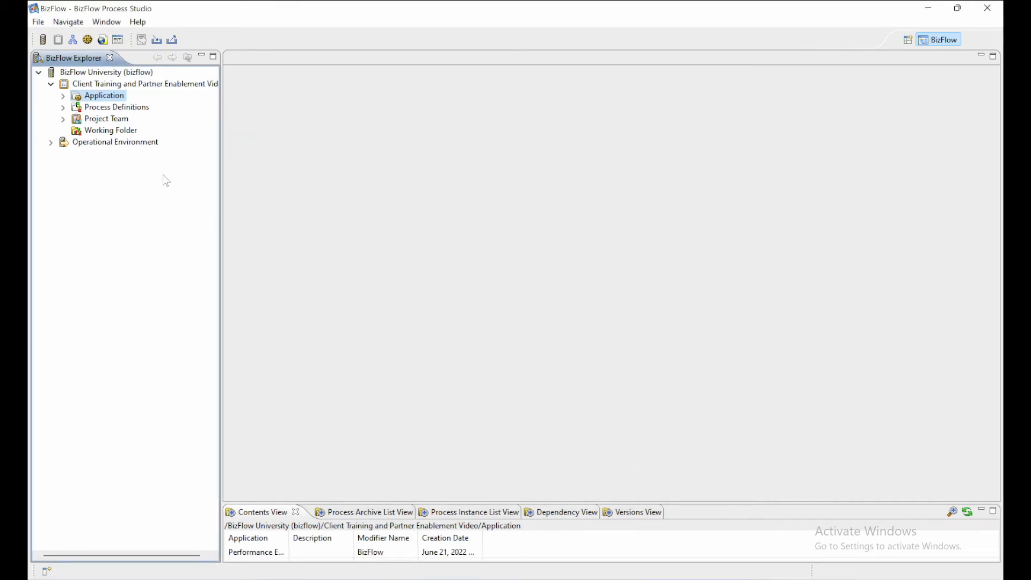
Expand the Application folder and open the Performance Evaluation process definition.
{"action": "left_click", "coordinate": [63, 96]}
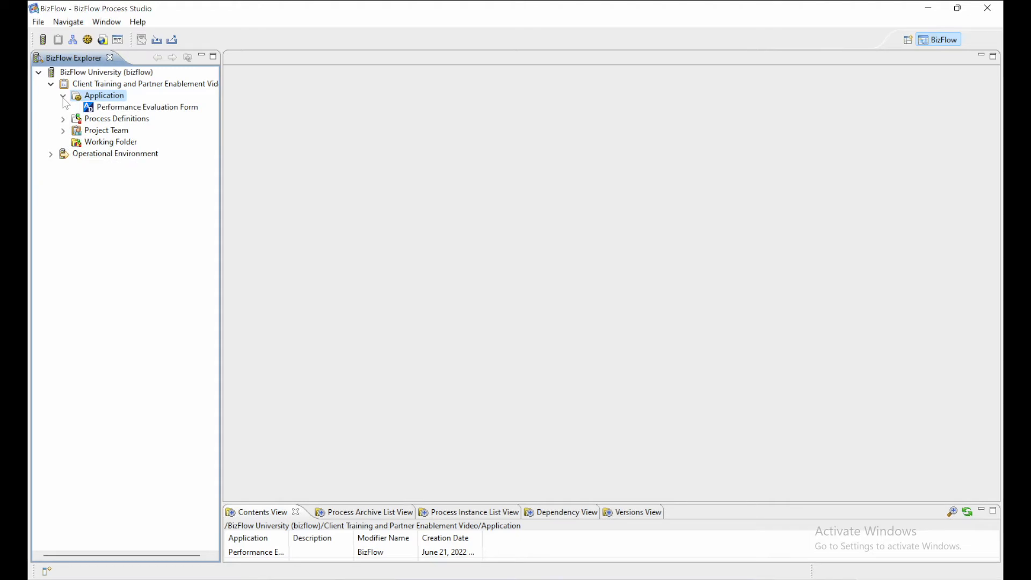
{"action": "left_click", "coordinate": [150, 111]}
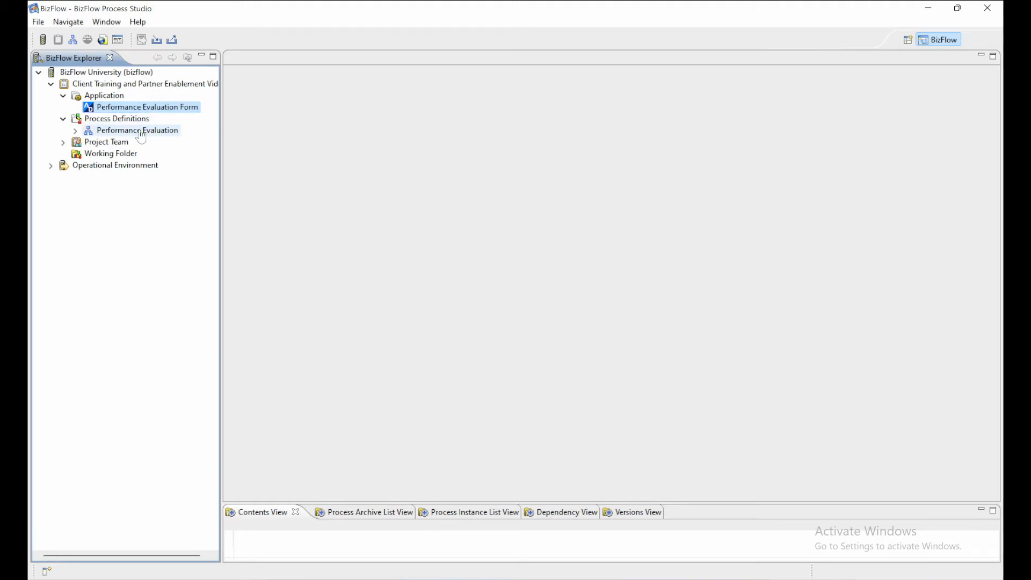
{"action": "double_click", "coordinate": [140, 132]}
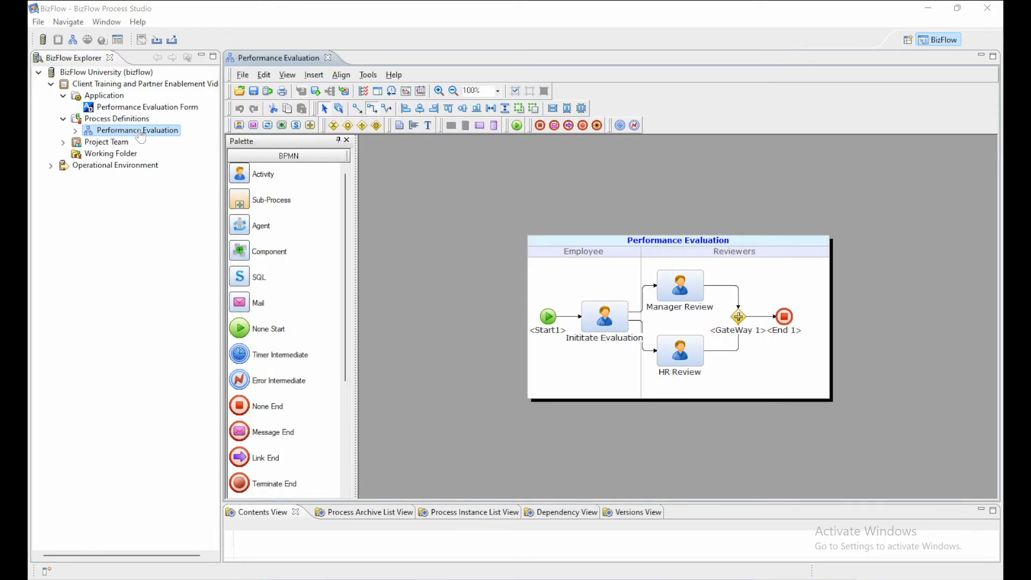
{"action": "left_click", "coordinate": [440, 92]}
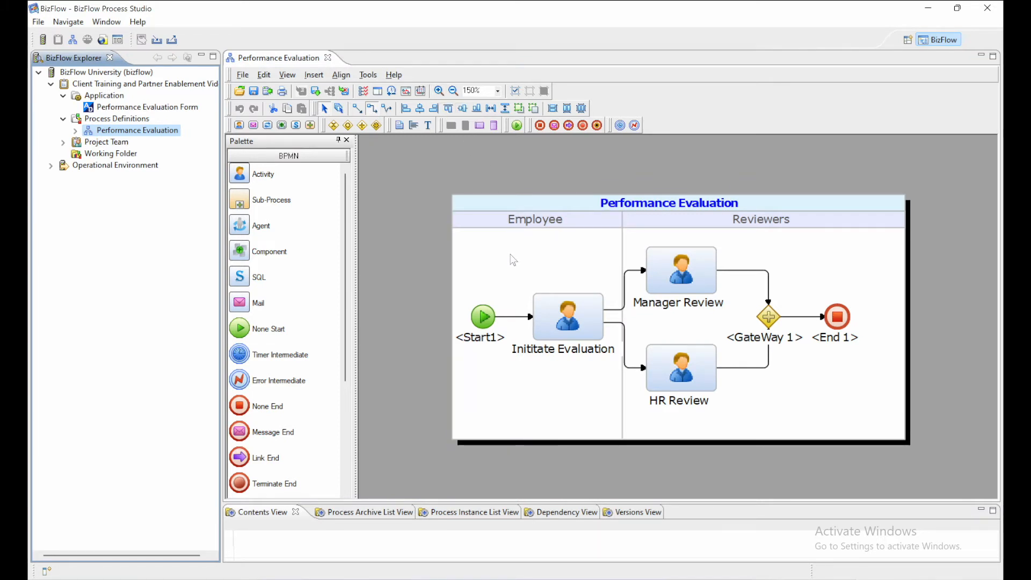
Add the Performance Evaluation Form from the global application list to the process's application list.
{"action": "right_click", "coordinate": [511, 255]}
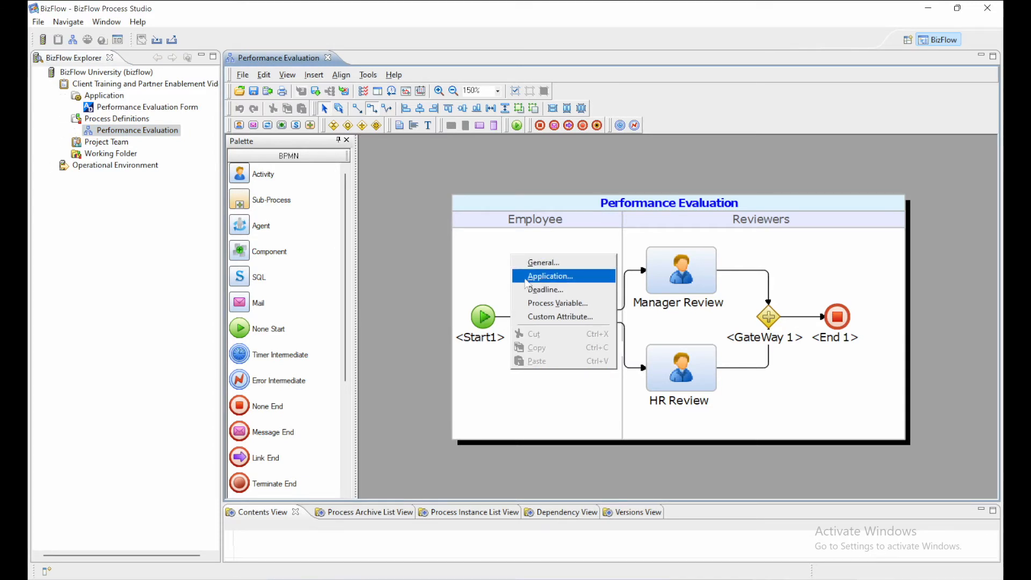
{"action": "left_click", "coordinate": [524, 278]}
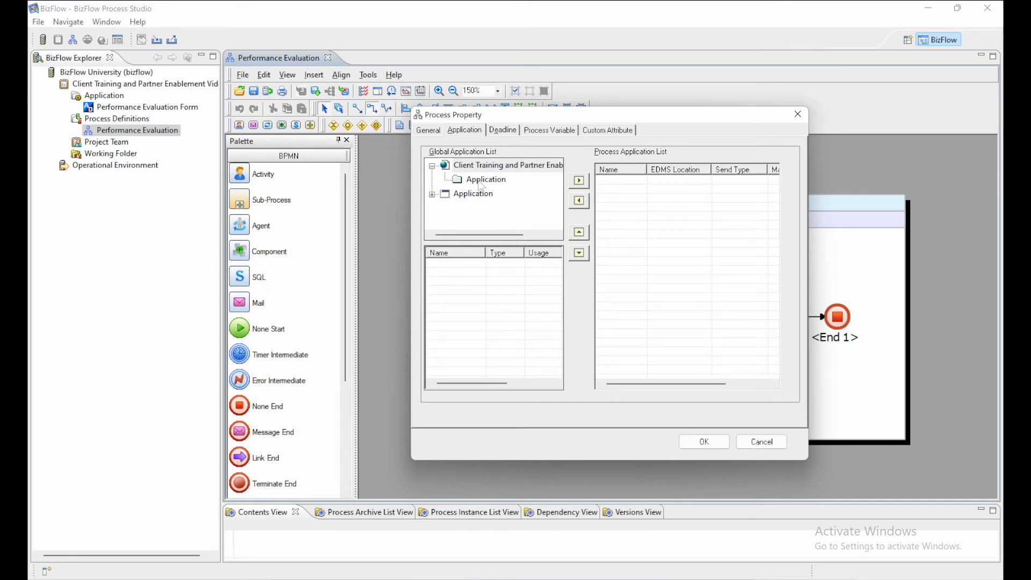
{"action": "left_click", "coordinate": [478, 183]}
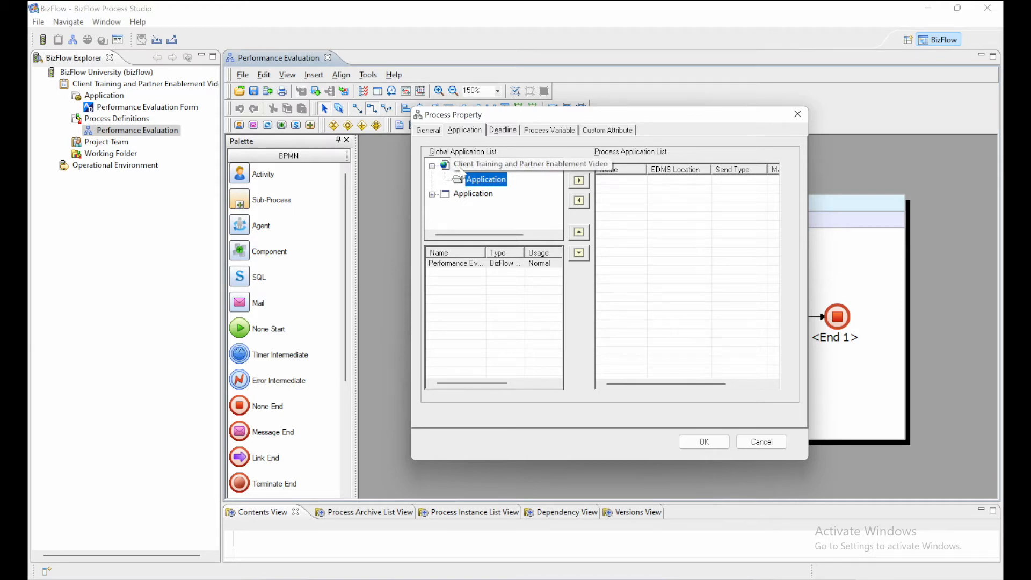
{"action": "left_click", "coordinate": [465, 264]}
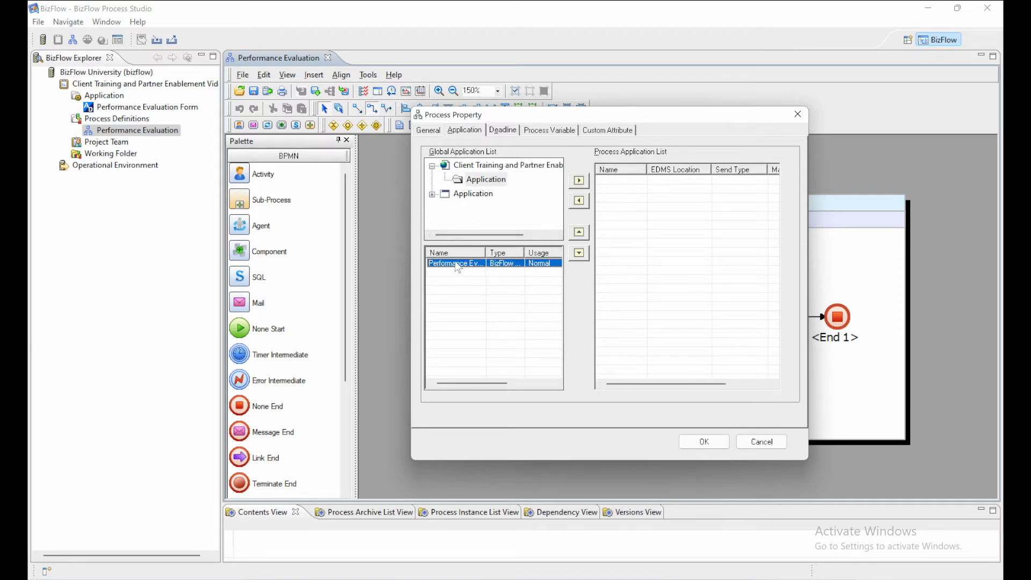
{"action": "left_click", "coordinate": [579, 183]}
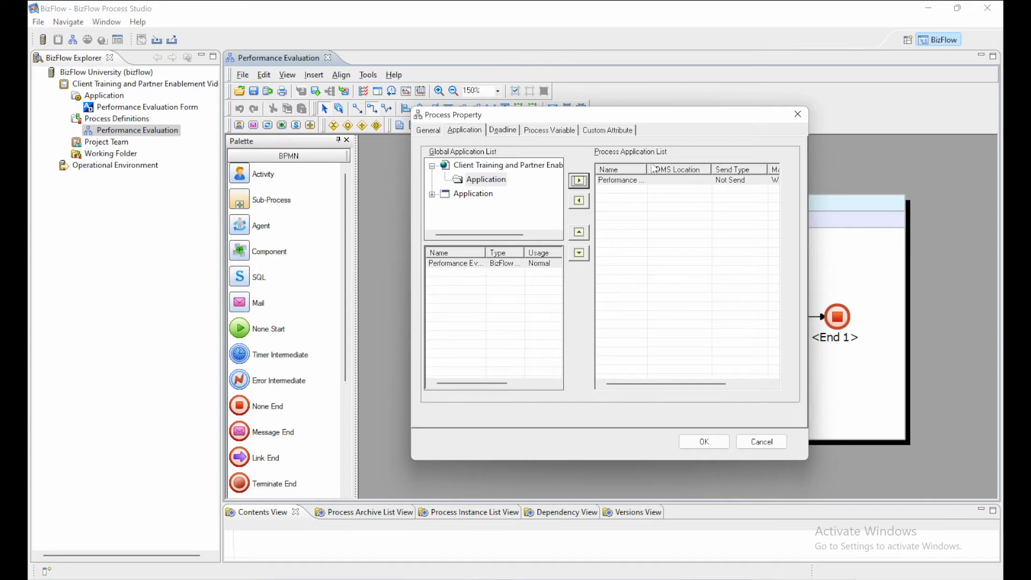
{"action": "left_click", "coordinate": [699, 442]}
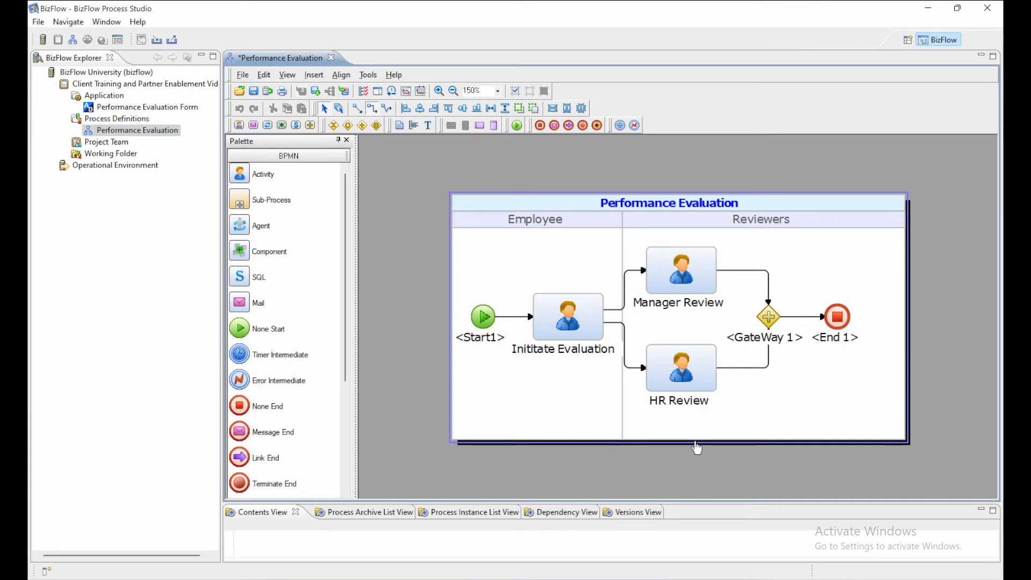
Add the Performance Evaluation Form to the selected applications of the Inititate Evaluation activity.
{"action": "left_click", "coordinate": [551, 328]}
{"action": "right_click", "coordinate": [551, 329]}
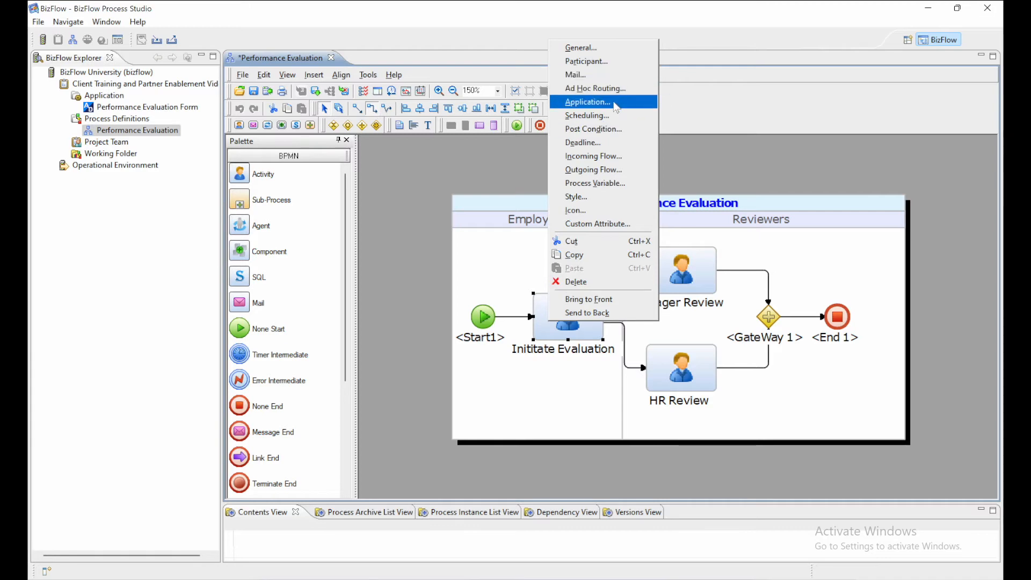
{"action": "left_click", "coordinate": [617, 107]}
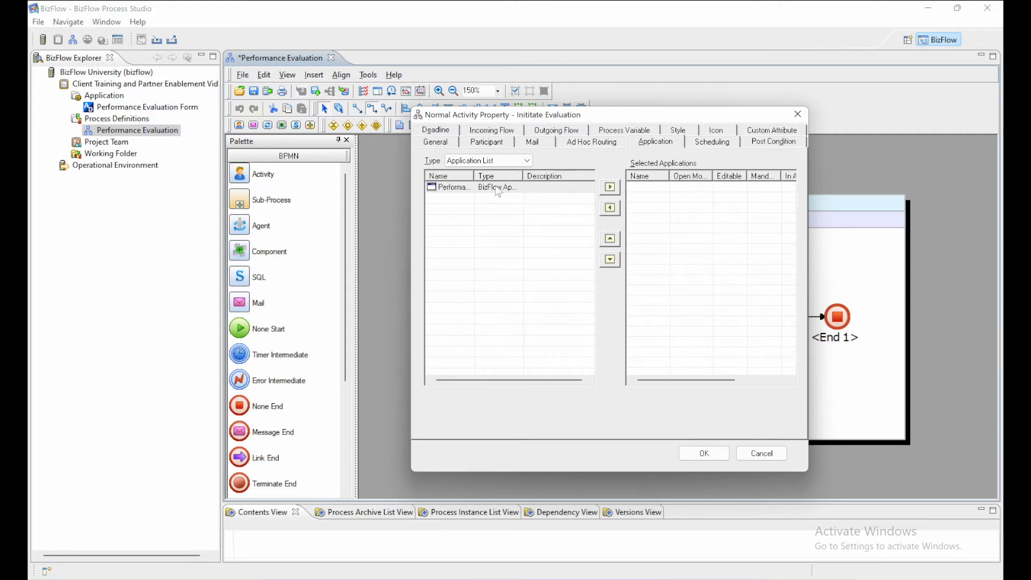
{"action": "left_click", "coordinate": [498, 189]}
{"action": "left_click_drag", "start_coordinate": [471, 176], "coordinate": [557, 176]}
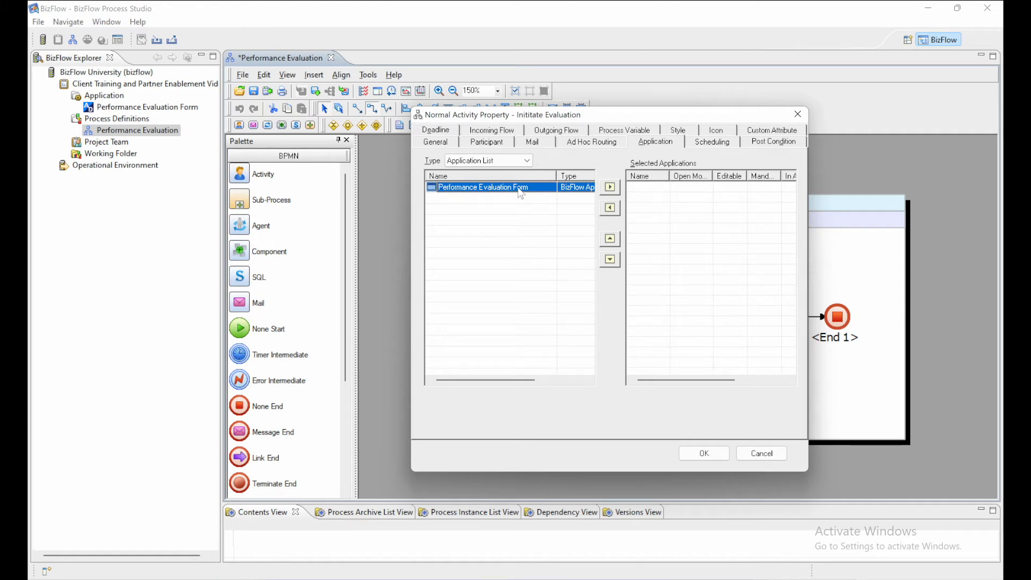
{"action": "left_click", "coordinate": [610, 188]}
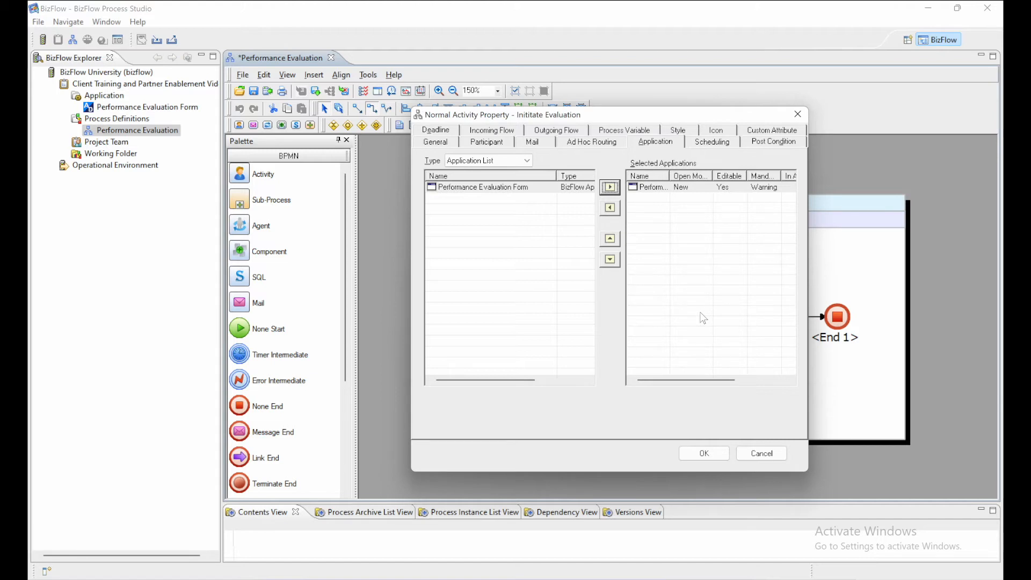
{"action": "left_click", "coordinate": [704, 454]}
Add the Performance Evaluation Form to the selected applications of the Manager Review activity.
{"action": "left_click", "coordinate": [682, 301]}
{"action": "right_click", "coordinate": [682, 301]}
{"action": "left_click", "coordinate": [730, 353]}
{"action": "left_click", "coordinate": [532, 188]}
{"action": "left_click", "coordinate": [613, 188]}
Add the Performance Evaluation Form to the selected applications of the HR Review activity.
{"action": "right_click", "coordinate": [666, 361]}
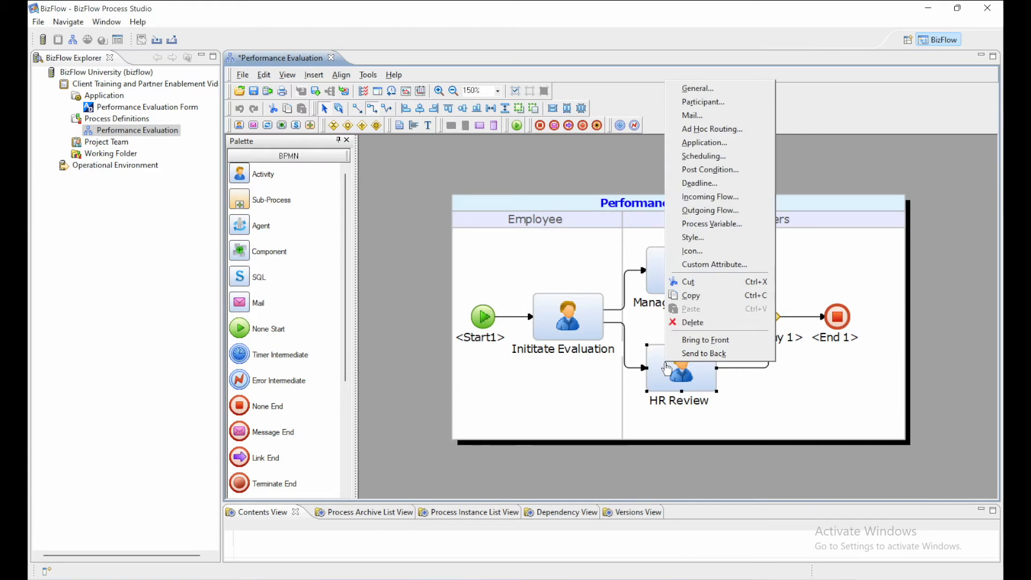
{"action": "left_click", "coordinate": [693, 185]}
{"action": "left_click", "coordinate": [695, 448]}
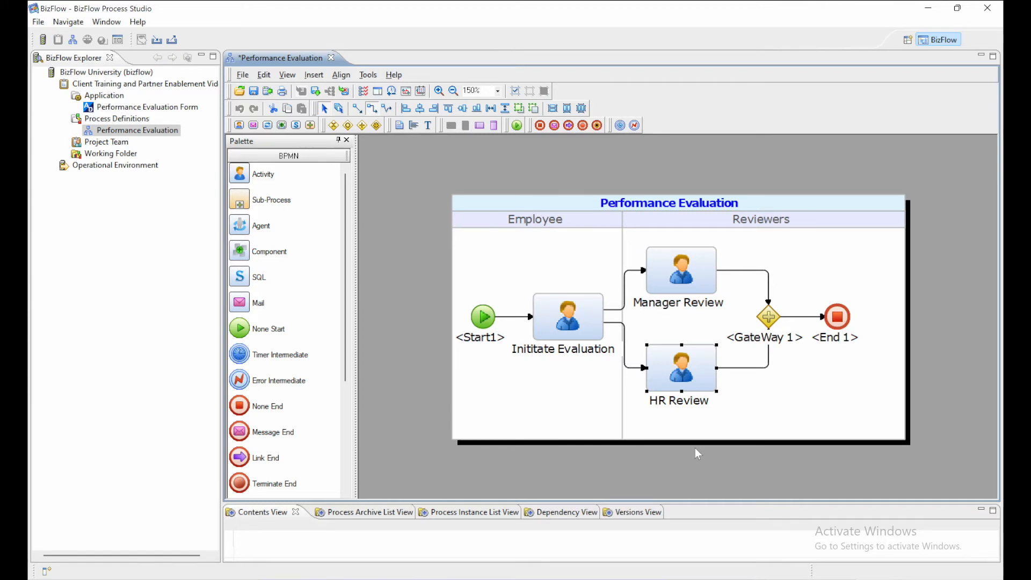
Set the Performance Evaluation process's publication status to Publishable and check it in without checking it out again.
{"action": "right_click", "coordinate": [543, 385]}
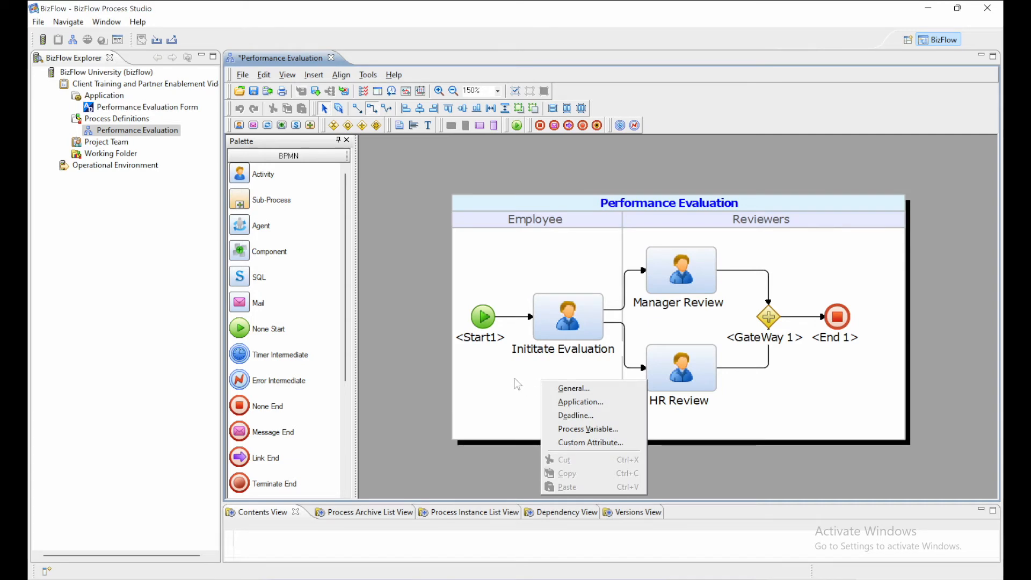
{"action": "left_click", "coordinate": [551, 390]}
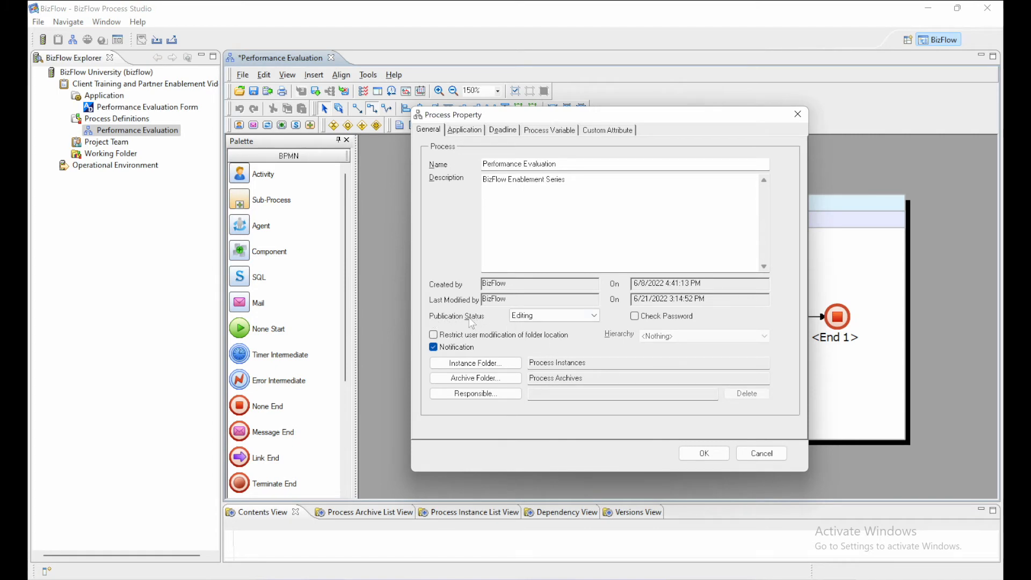
{"action": "left_click", "coordinate": [532, 316]}
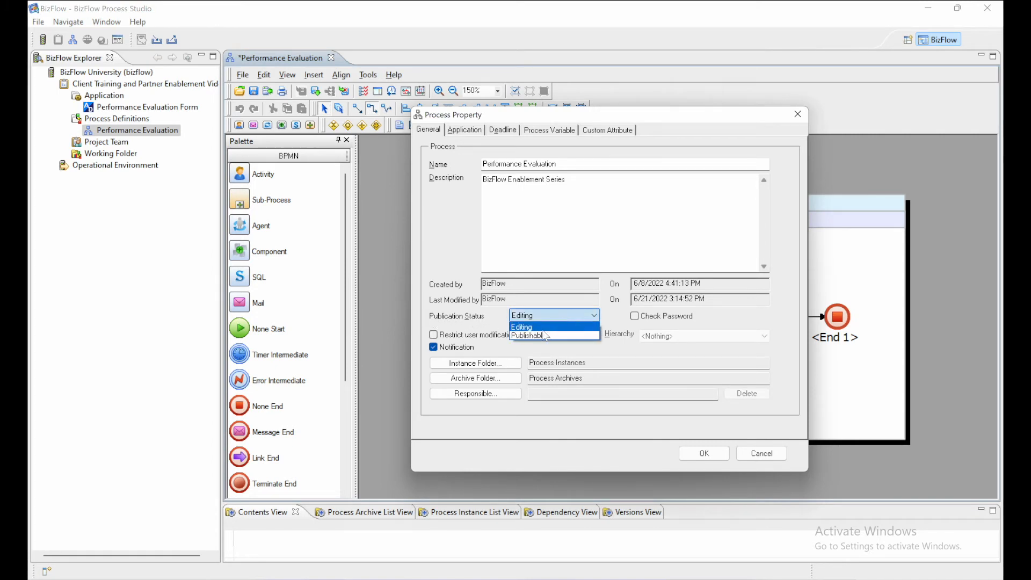
{"action": "left_click", "coordinate": [532, 336]}
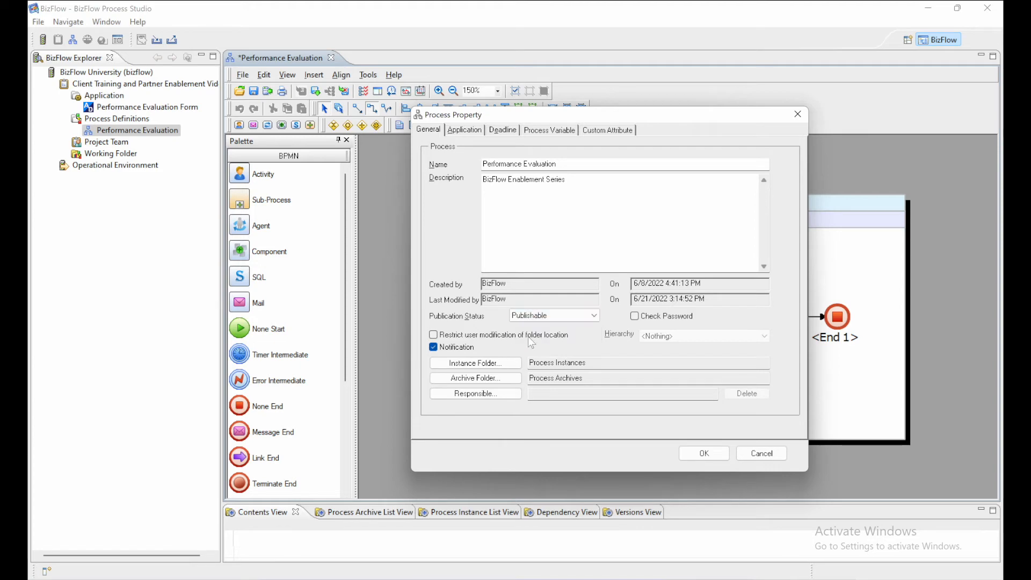
{"action": "left_click", "coordinate": [688, 454]}
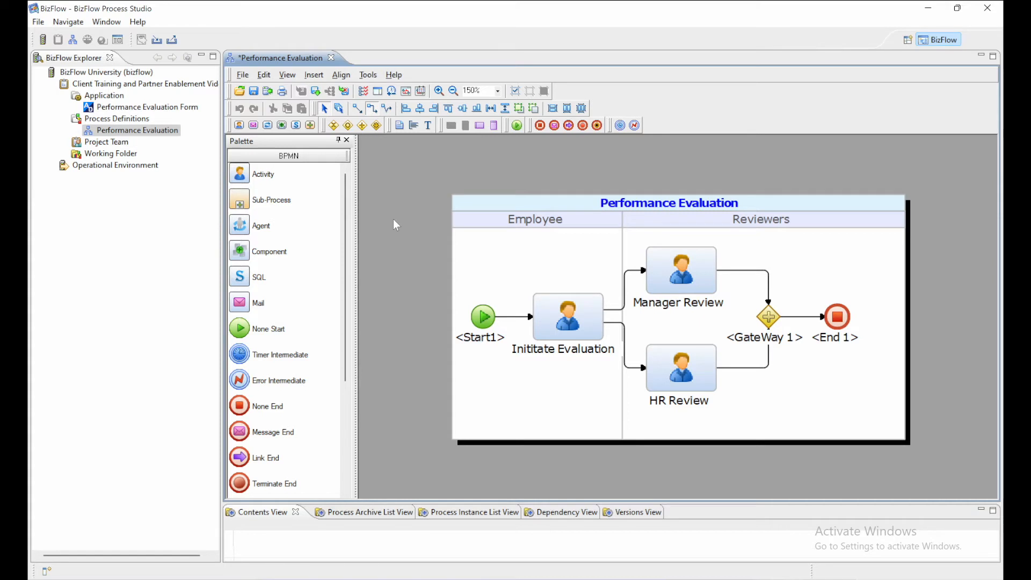
{"action": "left_click", "coordinate": [315, 91]}
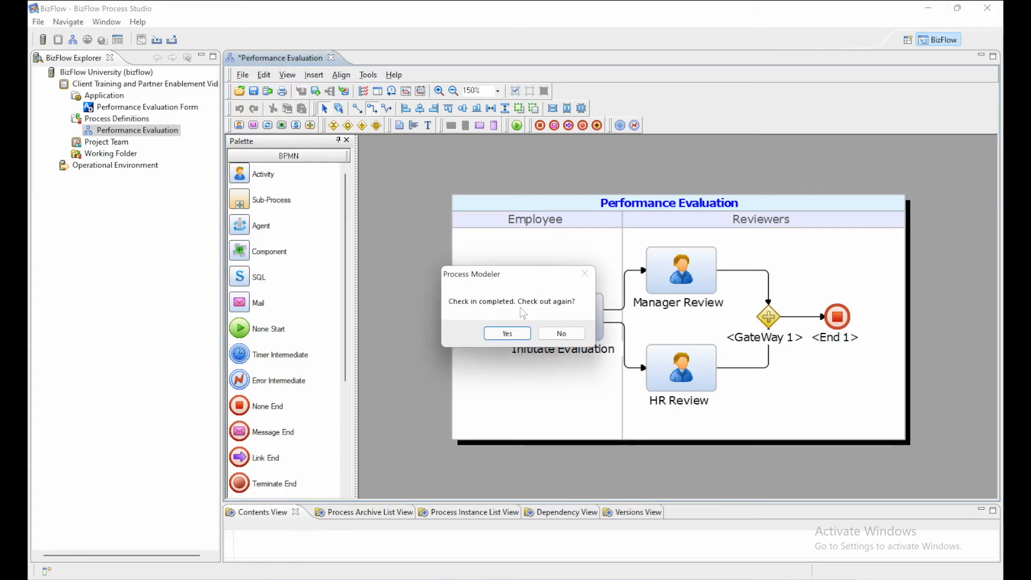
{"action": "left_click", "coordinate": [547, 336]}
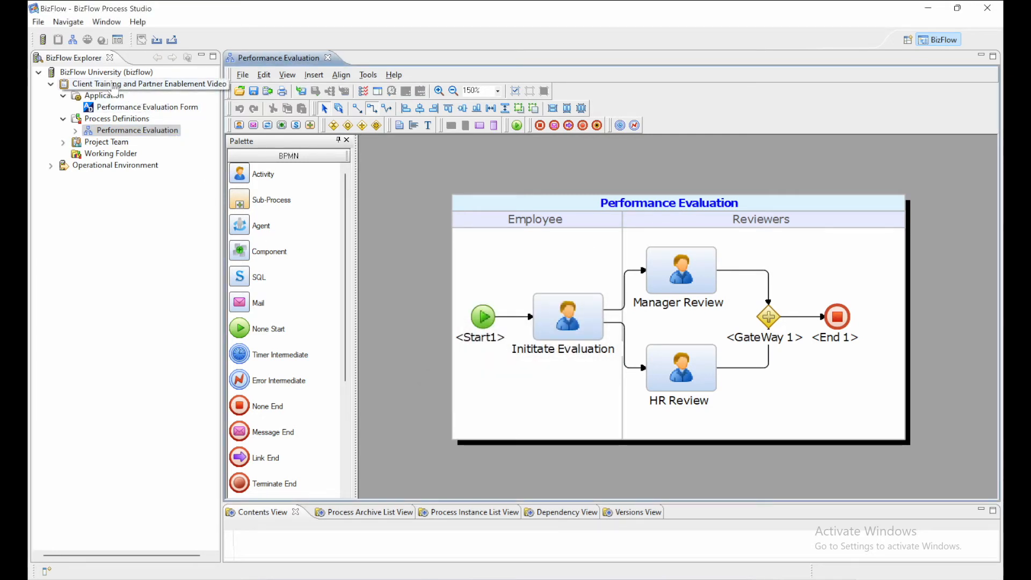
Start publishing the Client Training and Partner Enablement Video project with the Performance Evaluation process and its form as the objects to publish.
{"action": "right_click", "coordinate": [114, 85]}
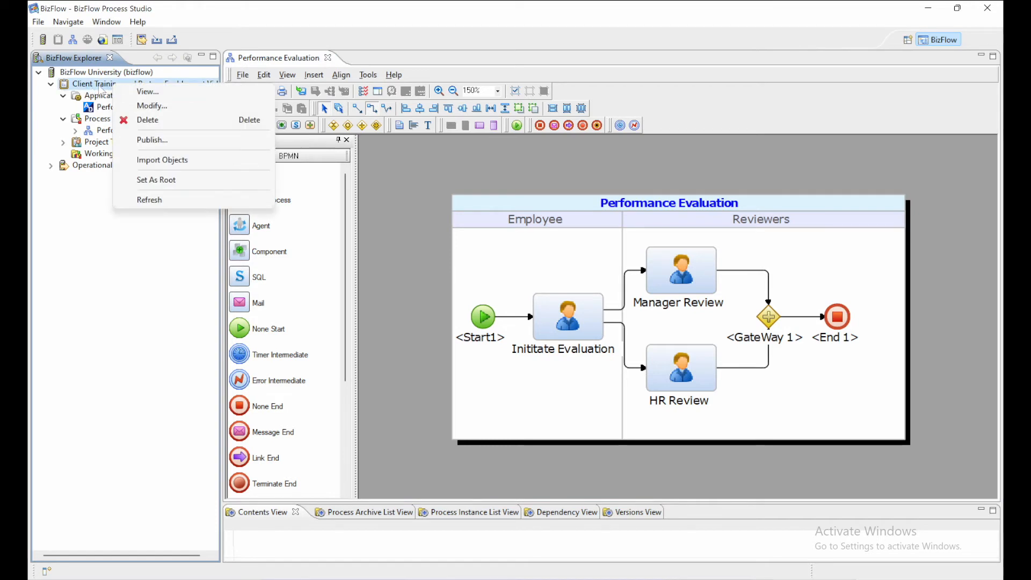
{"action": "left_click", "coordinate": [152, 140]}
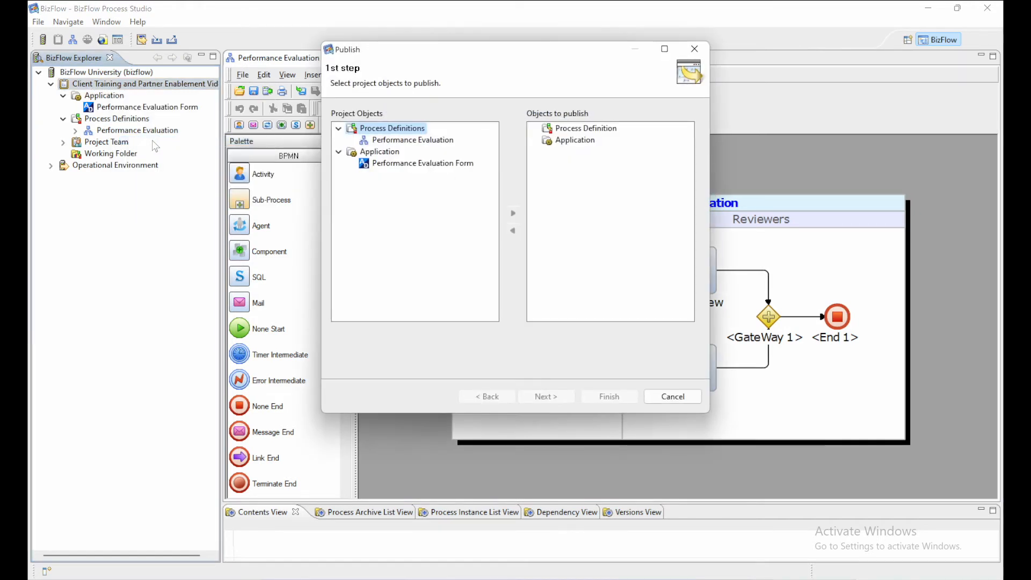
{"action": "left_click", "coordinate": [400, 141]}
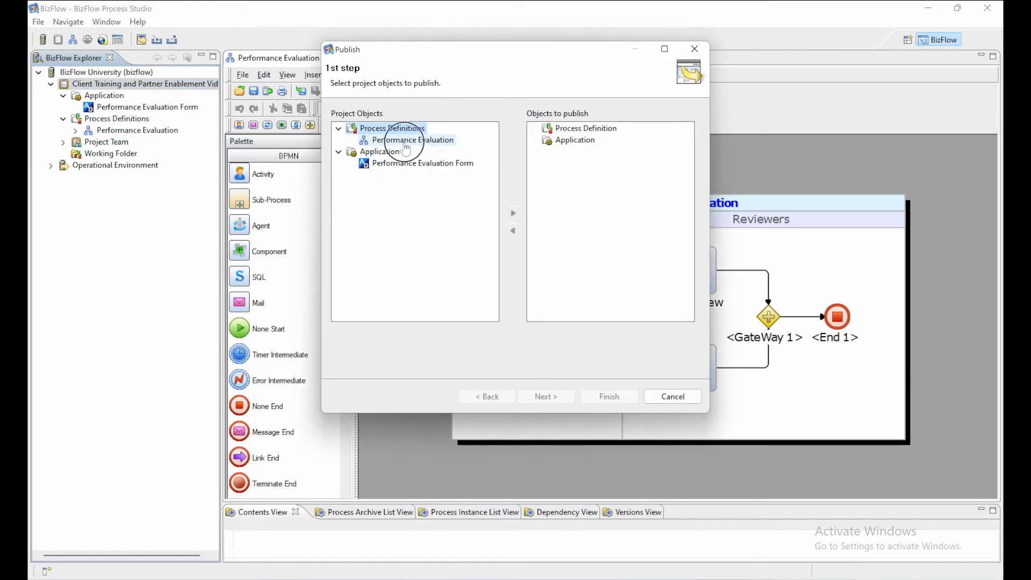
{"action": "left_click", "coordinate": [514, 214]}
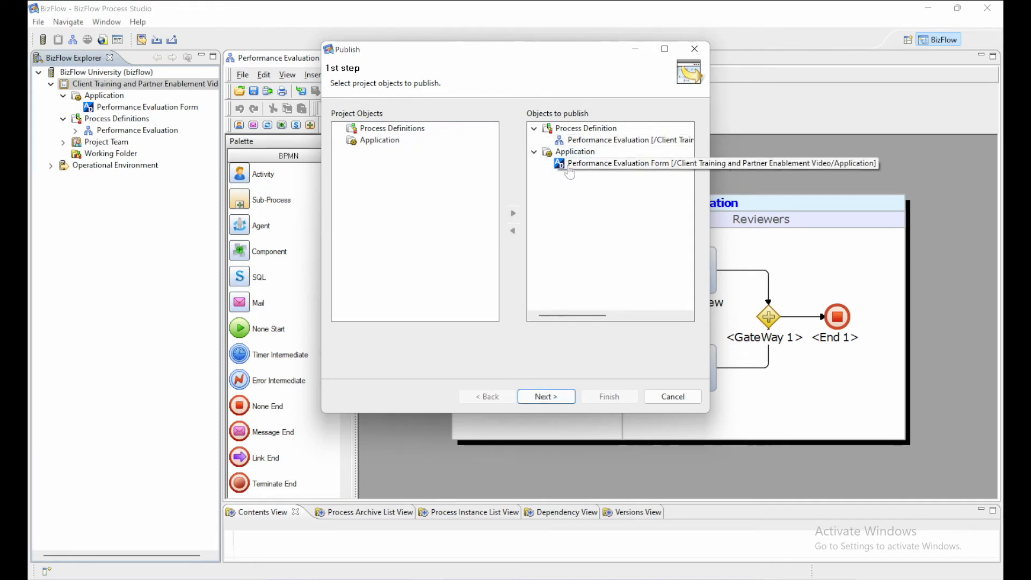
{"action": "left_click", "coordinate": [532, 401]}
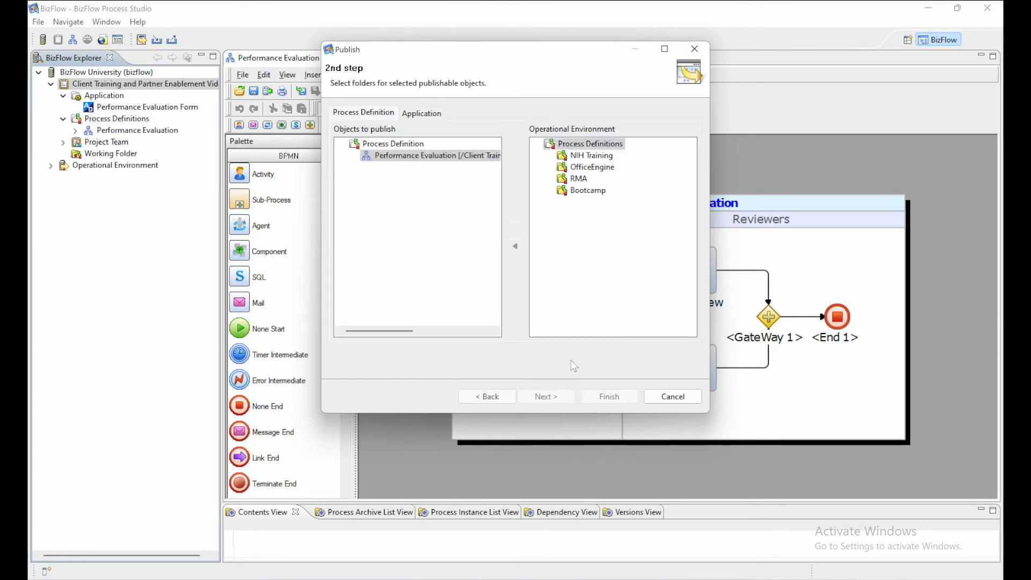
Assign the process to the operational Process Definitions folder and the form to the operational Application folder, and finish publishing.
{"action": "left_click", "coordinate": [514, 232]}
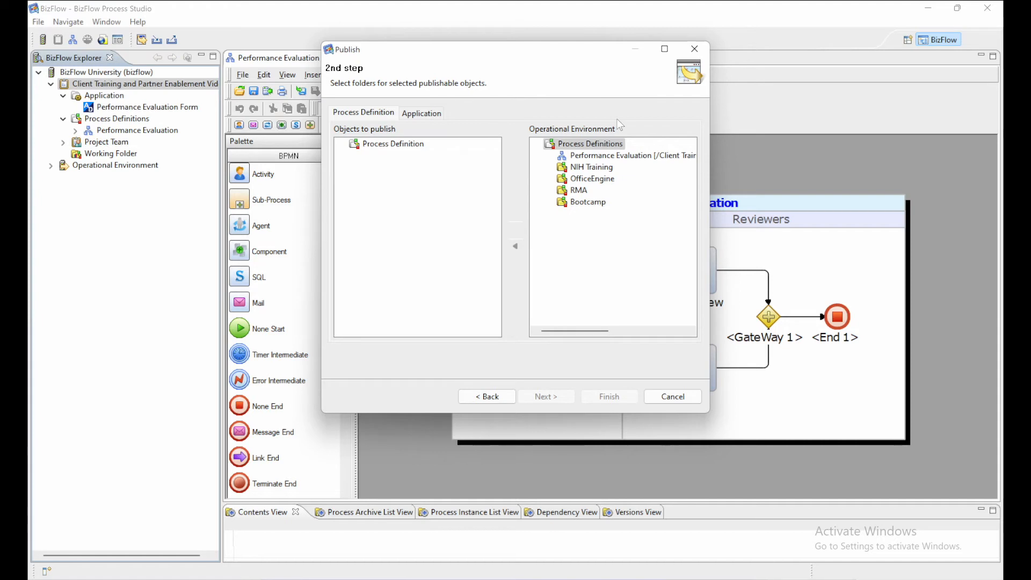
{"action": "left_click", "coordinate": [420, 113]}
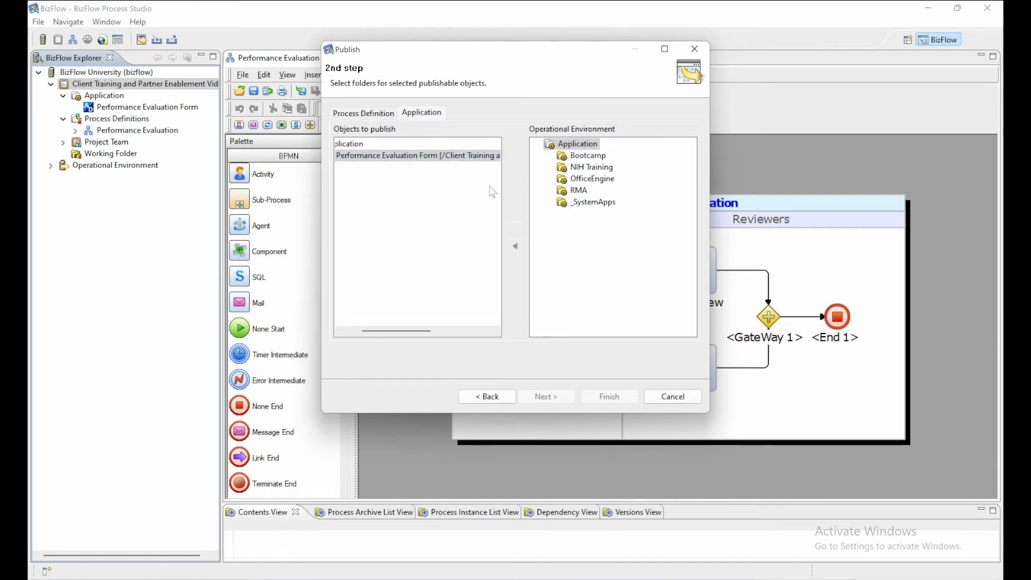
{"action": "left_click", "coordinate": [515, 231]}
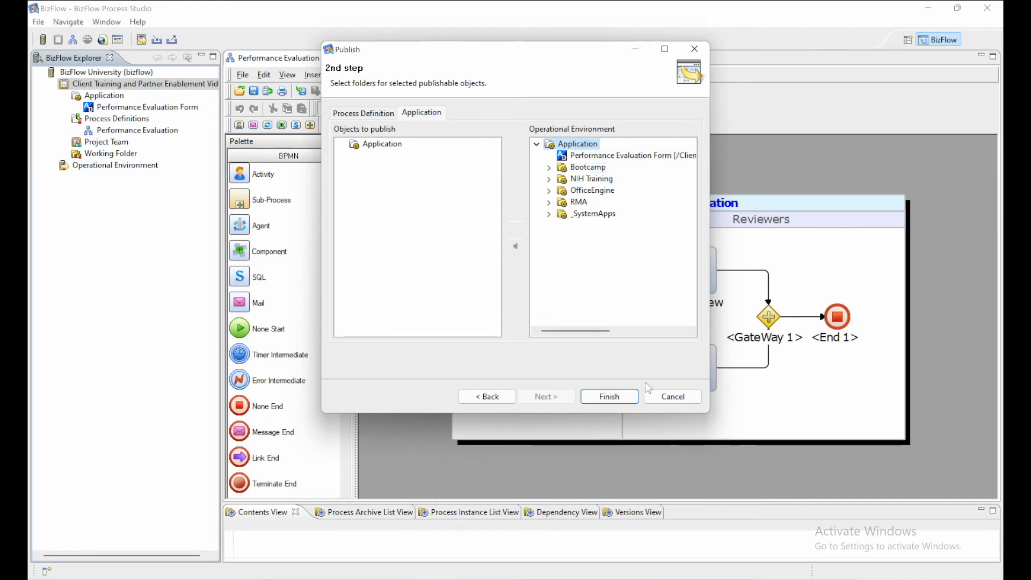
{"action": "left_click", "coordinate": [591, 400]}
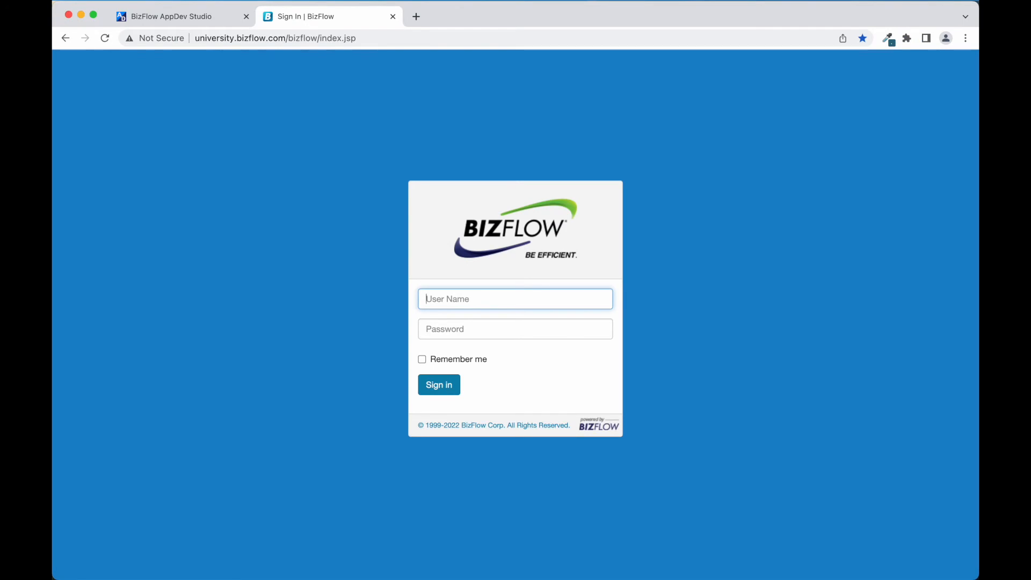
Sign in to the BizFlow web portal in the browser with the user name and account password.
{"action": "key", "text": "Tab"}
{"action": "type", "text": "********"}
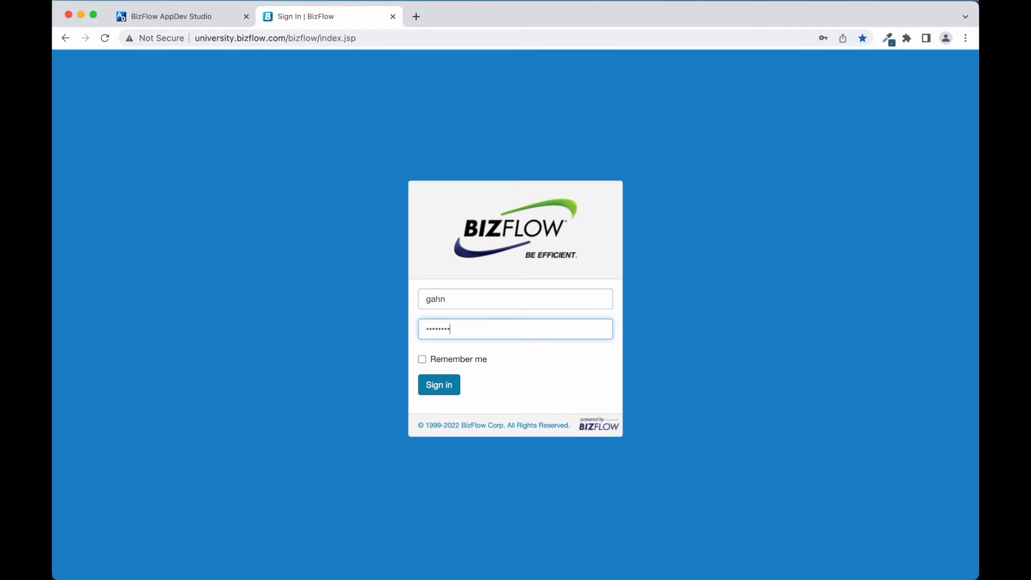
{"action": "key", "text": "Return"}
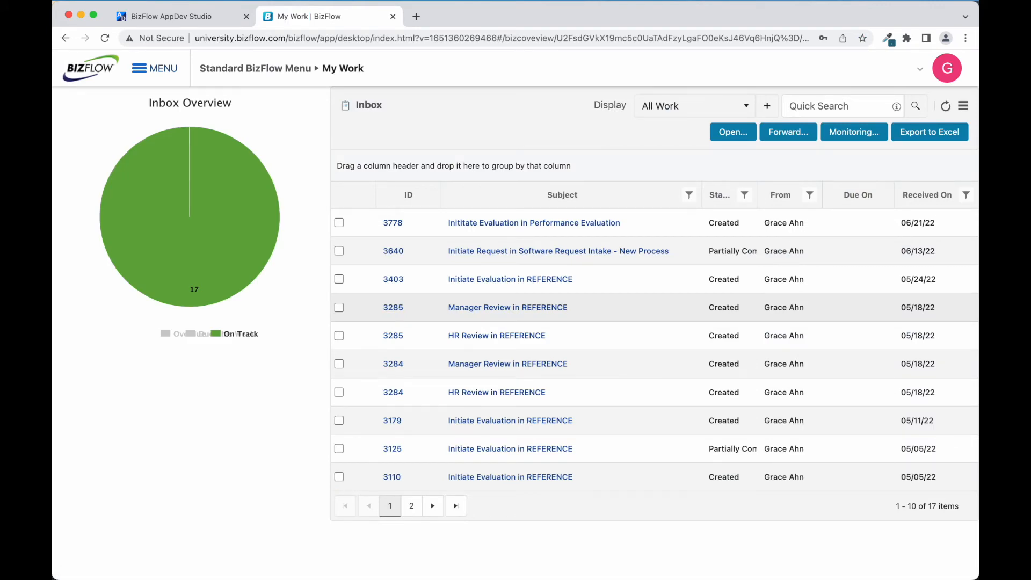
Open the Inititate Evaluation in Performance Evaluation work item from the My Work inbox.
{"action": "left_click", "coordinate": [162, 70]}
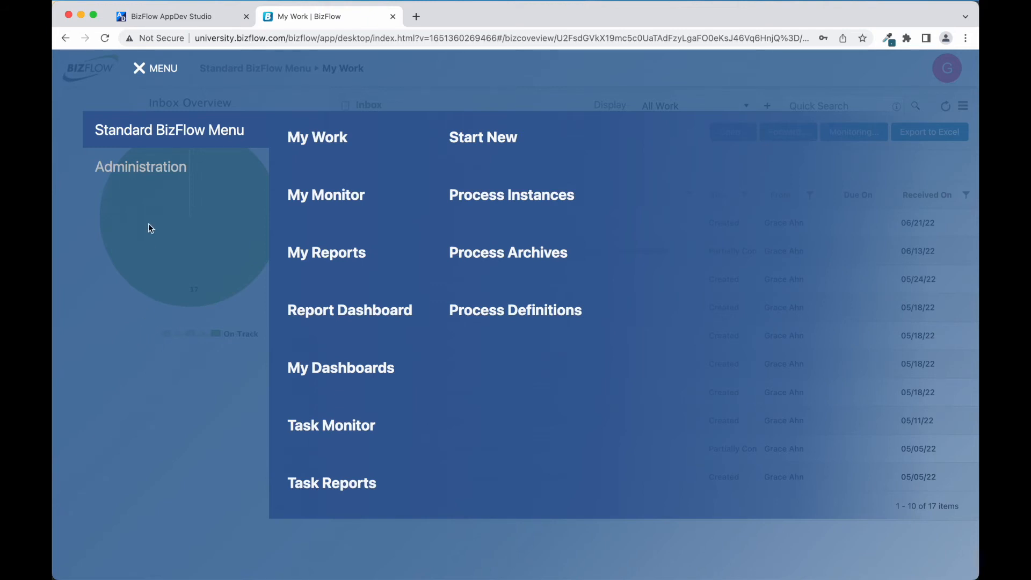
{"action": "left_click", "coordinate": [159, 76]}
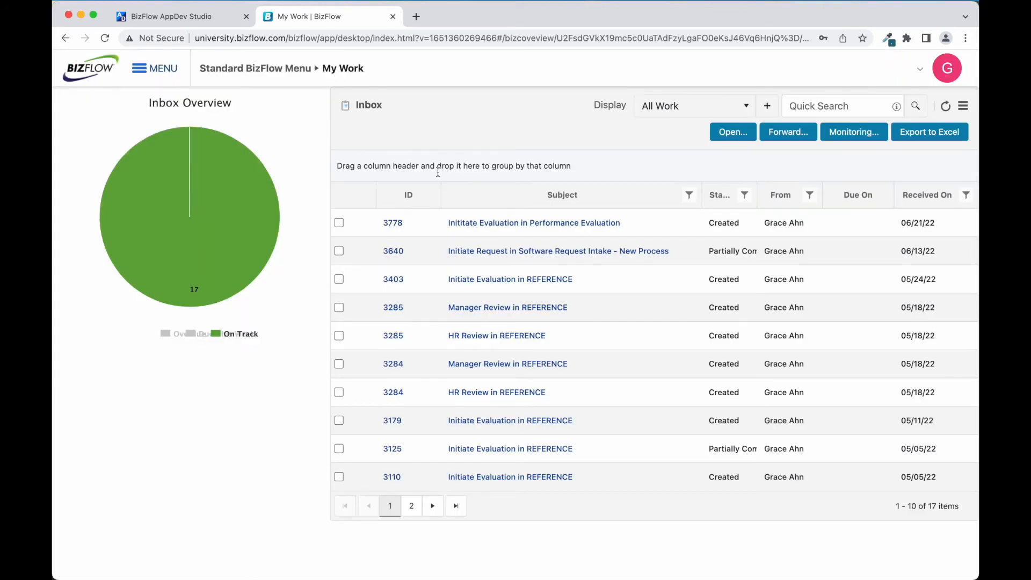
{"action": "left_click", "coordinate": [453, 224]}
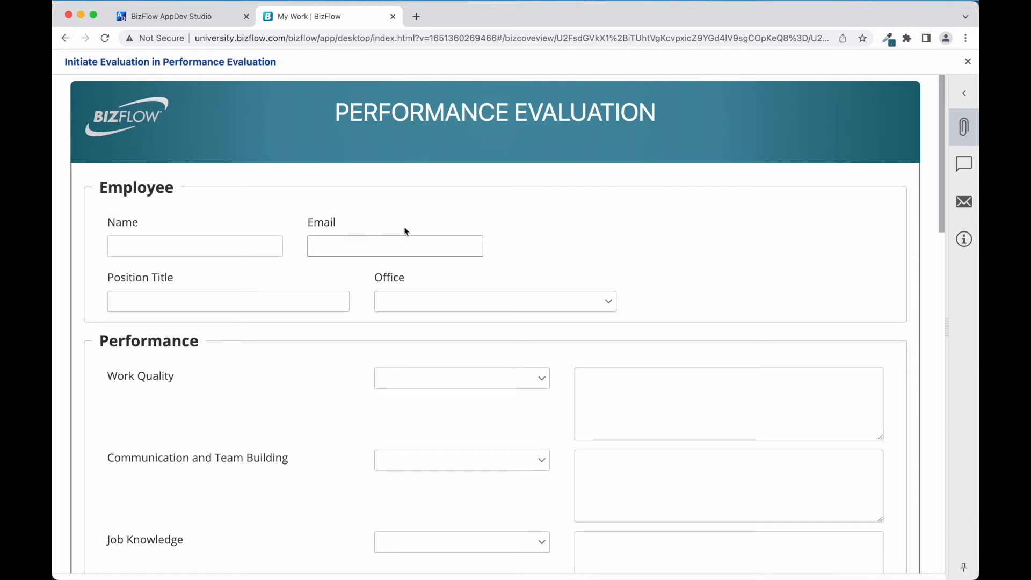
Fill in the employee's name and e-mail in the Employee section and set the position title to Business Analyst.
{"action": "left_click", "coordinate": [256, 246]}
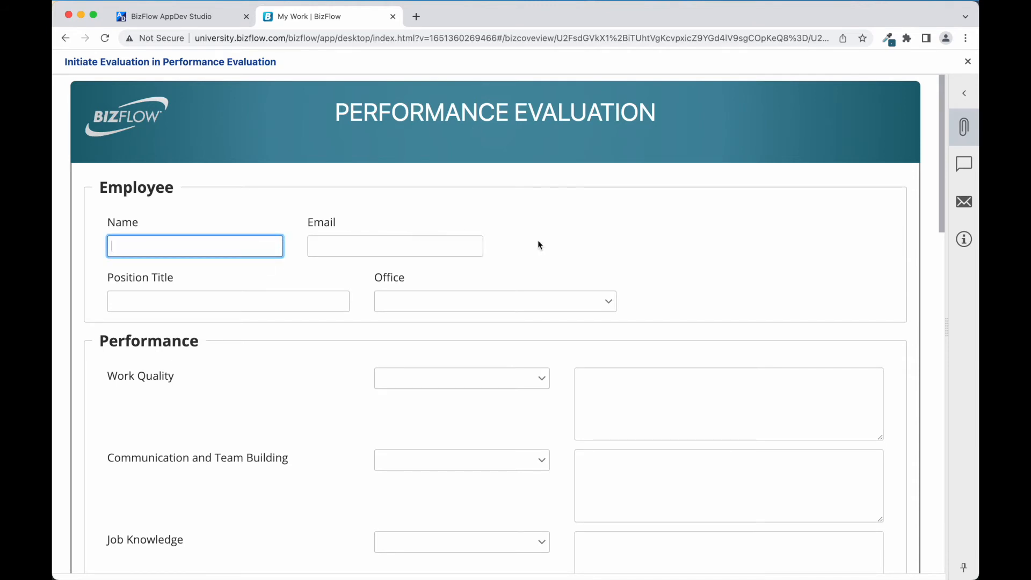
{"action": "type", "text": "Jane Doe"}
{"action": "key", "text": "Tab"}
{"action": "key", "text": "Tab"}
{"action": "type", "text": "Business Analyst"}
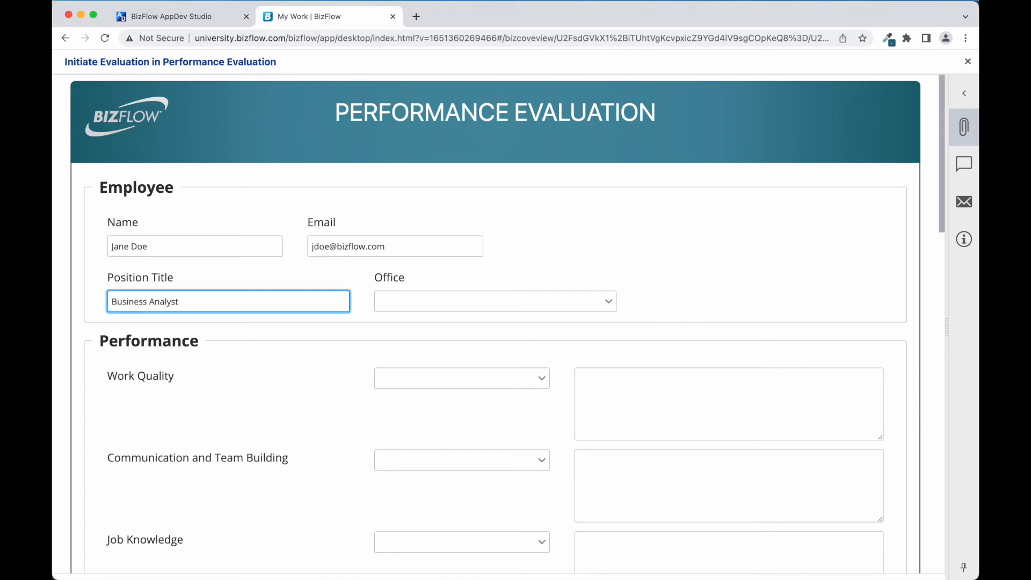
Rate Work Quality 4 - Very Satisfactory, Communication and Team Building 3 - Satisfactory, and Job Knowledge 5 - Outstanding.
{"action": "scroll", "coordinate": [585, 311], "scroll_direction": "down", "scroll_amount": 5}
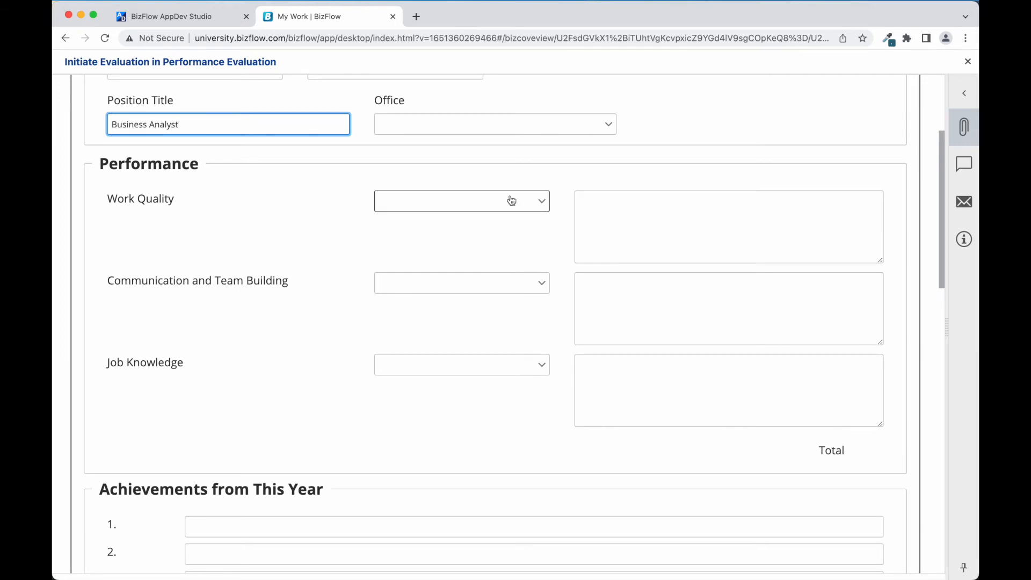
{"action": "left_click", "coordinate": [536, 203]}
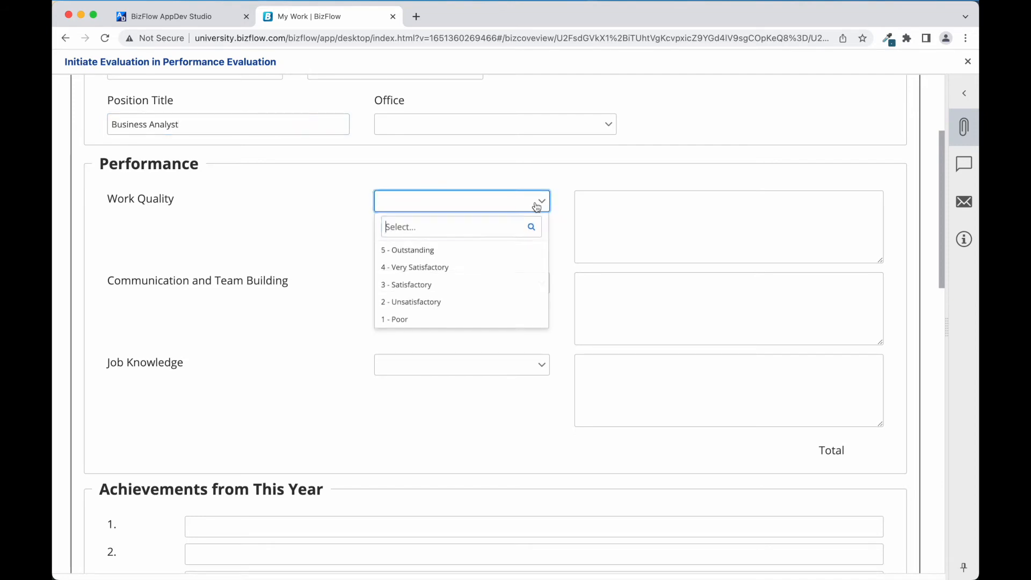
{"action": "left_click", "coordinate": [439, 268]}
{"action": "left_click", "coordinate": [515, 288]}
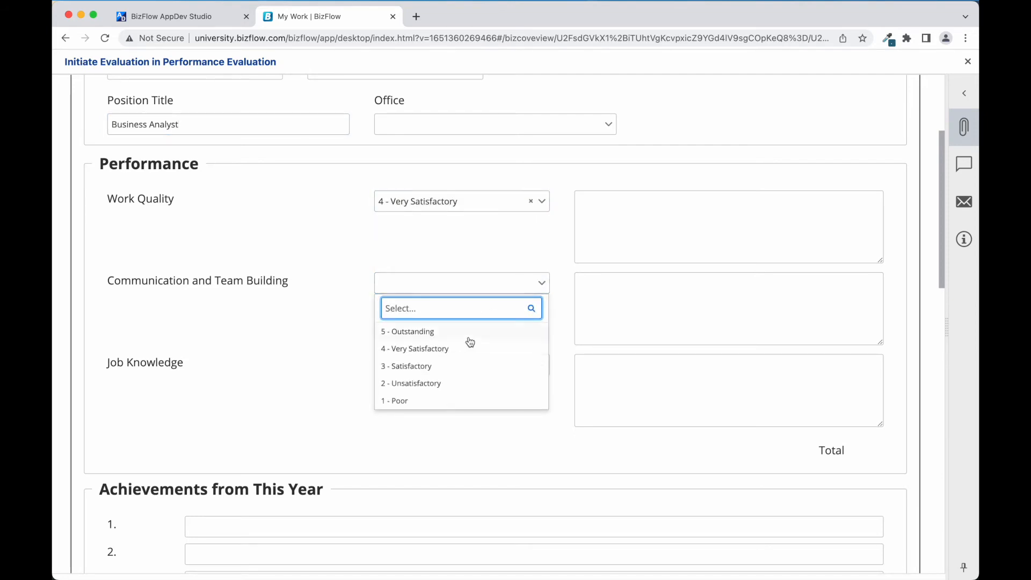
{"action": "left_click", "coordinate": [445, 365]}
{"action": "left_click", "coordinate": [486, 374]}
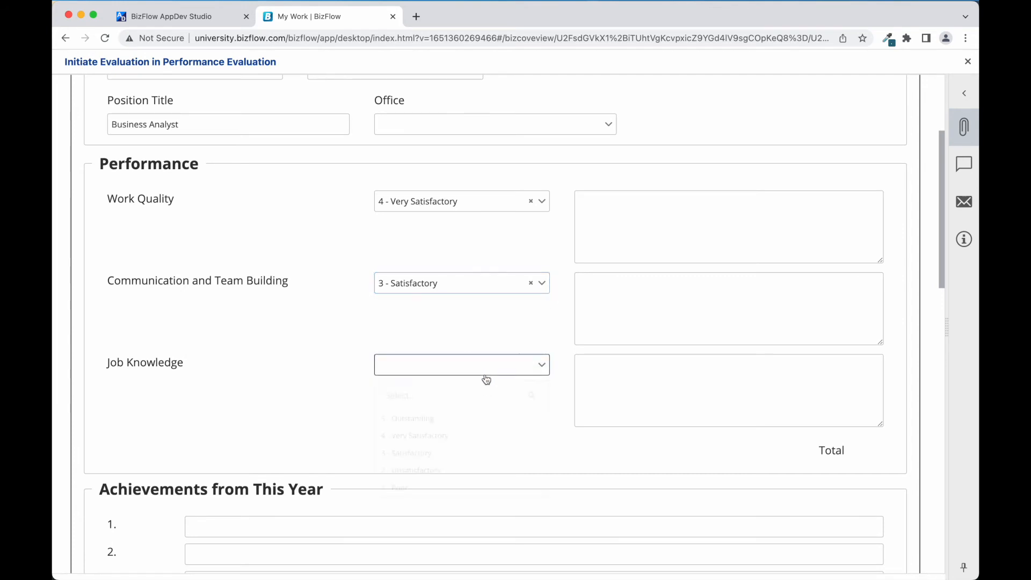
{"action": "left_click", "coordinate": [411, 418]}
Enter "Justification notes..." as the Work Quality comment and "Outstanding because..." as the Job Knowledge comment.
{"action": "left_click", "coordinate": [599, 238]}
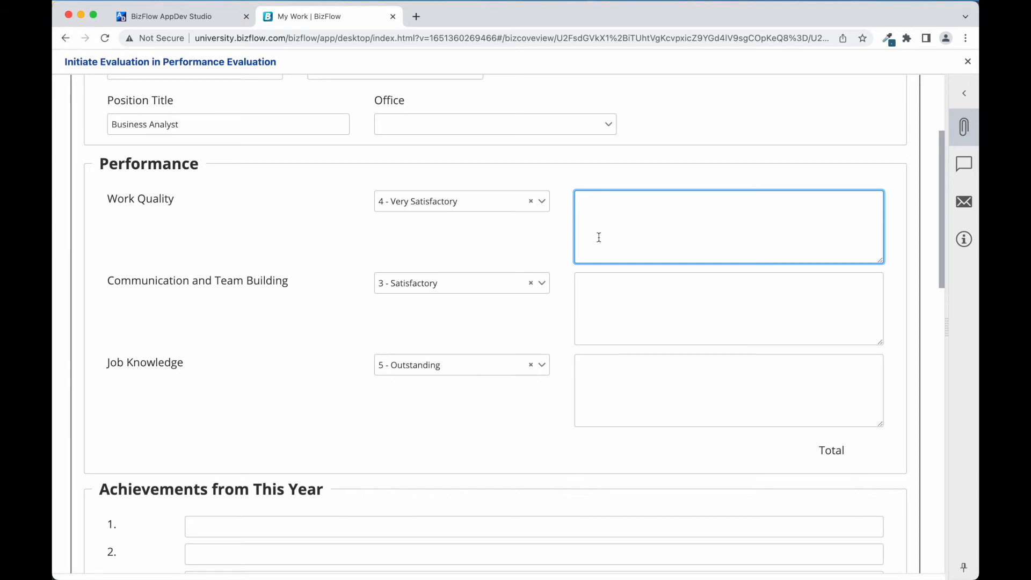
{"action": "type", "text": "Justification notes..."}
{"action": "left_click", "coordinate": [664, 392]}
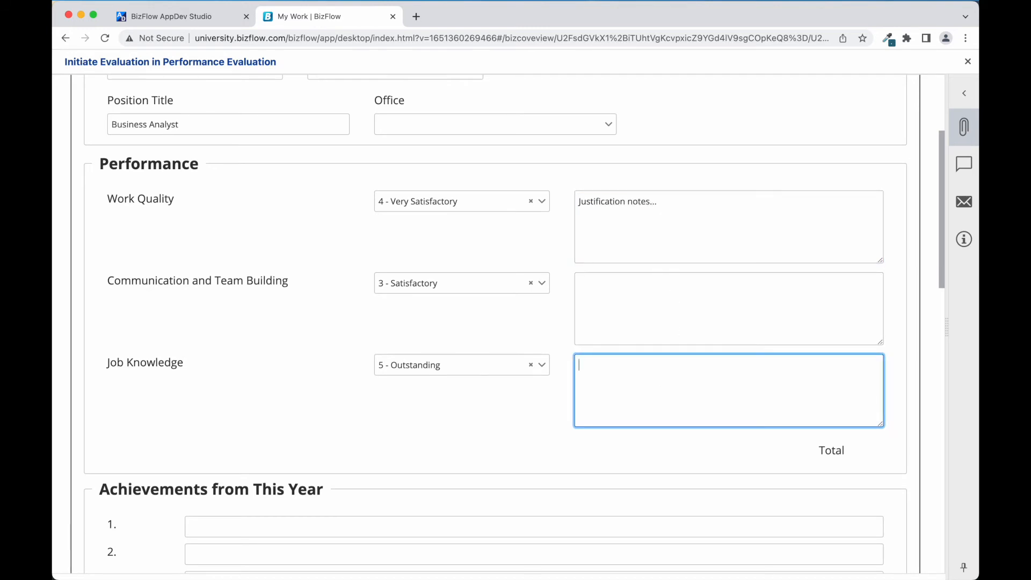
{"action": "type", "text": "Outstanding because..."}
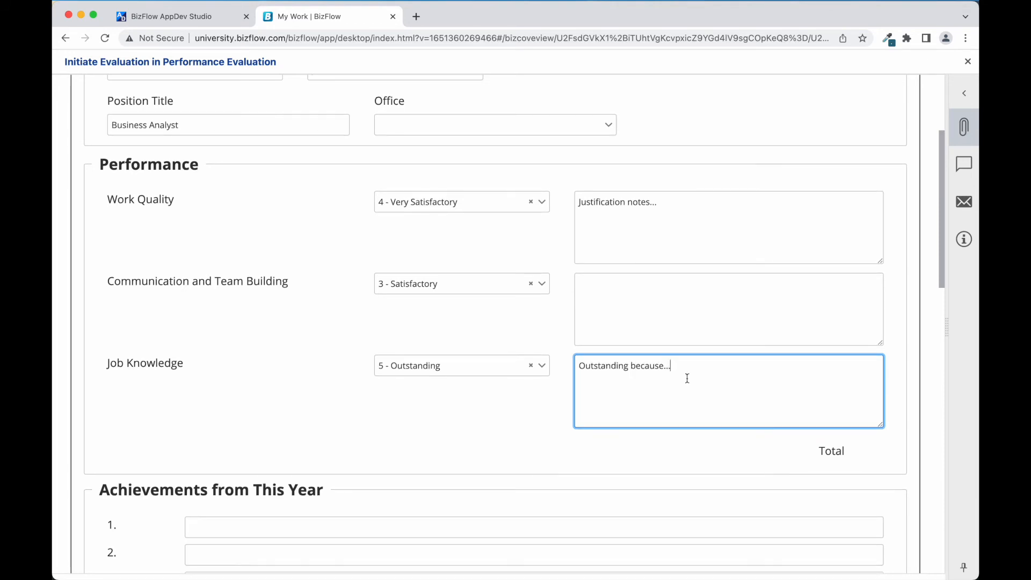
Attach the file Mid Level BA Job Description.docx to the Initiate Evaluation work item.
{"action": "scroll", "coordinate": [688, 379], "scroll_direction": "down", "scroll_amount": 2}
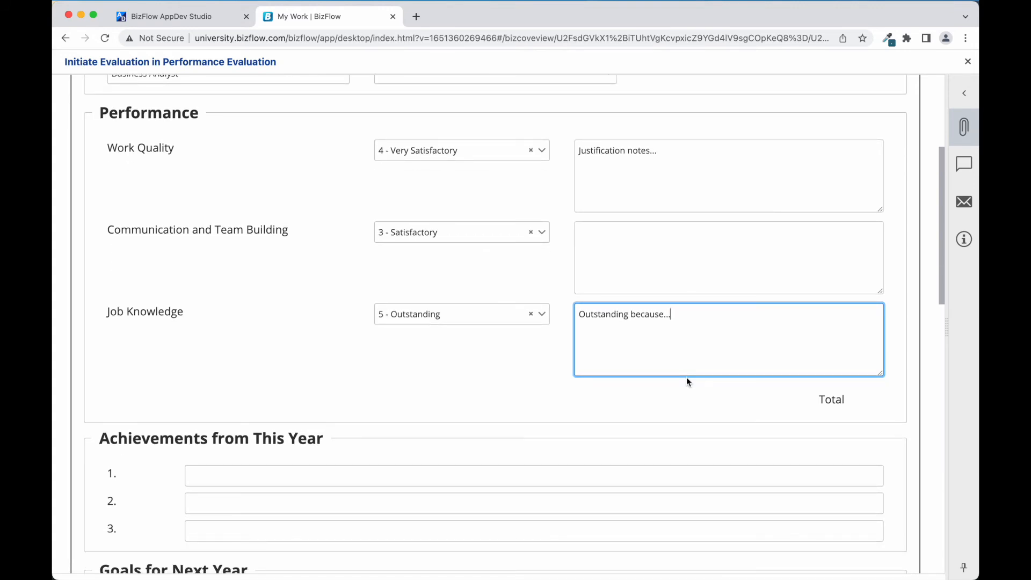
{"action": "scroll", "coordinate": [687, 382], "scroll_direction": "down", "scroll_amount": 4}
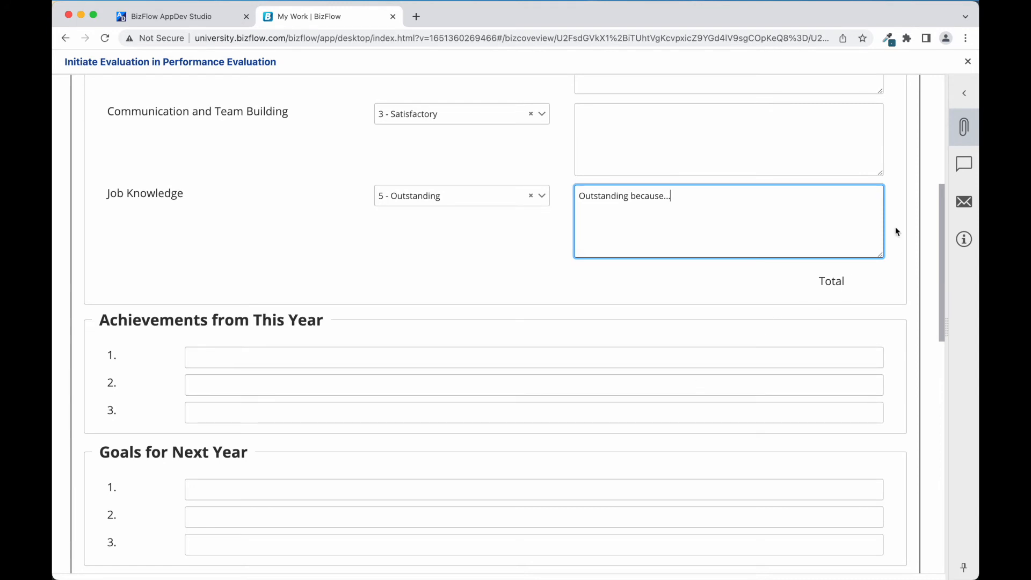
{"action": "left_click", "coordinate": [962, 129]}
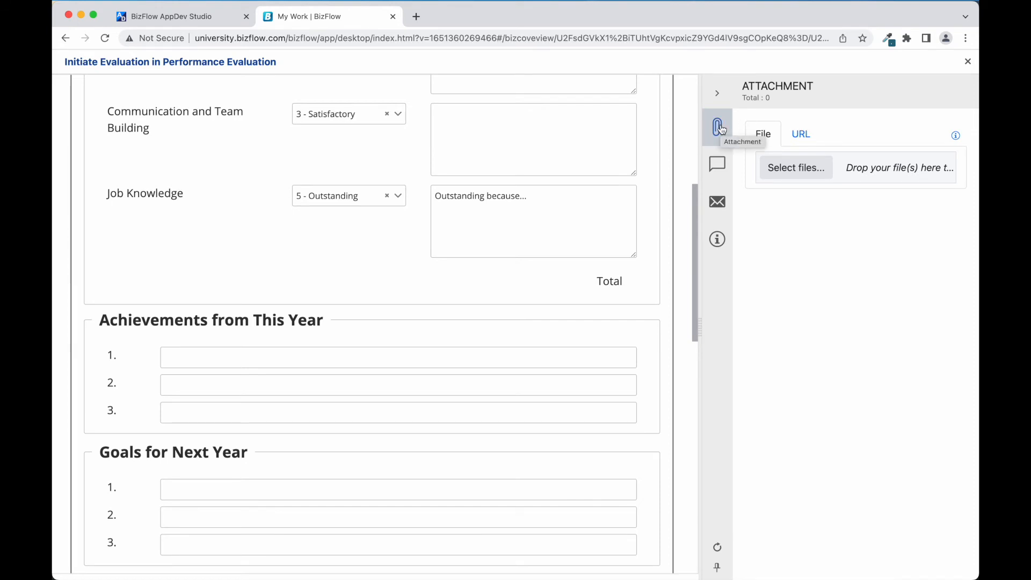
{"action": "left_click", "coordinate": [813, 180]}
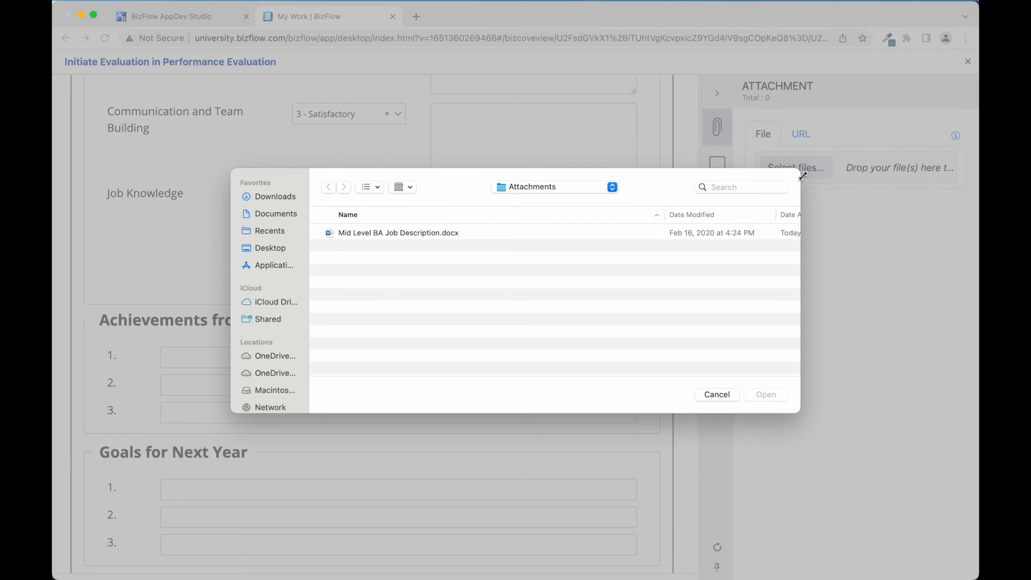
{"action": "double_click", "coordinate": [485, 233]}
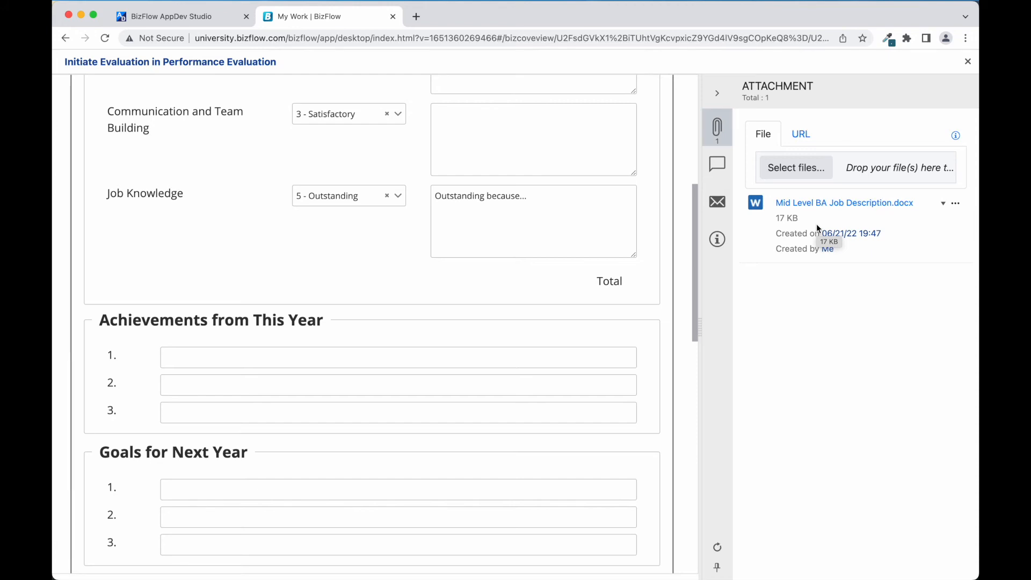
Look at the work item's comments and correspondence, including the media types offered for a new correspondence.
{"action": "left_click", "coordinate": [718, 162]}
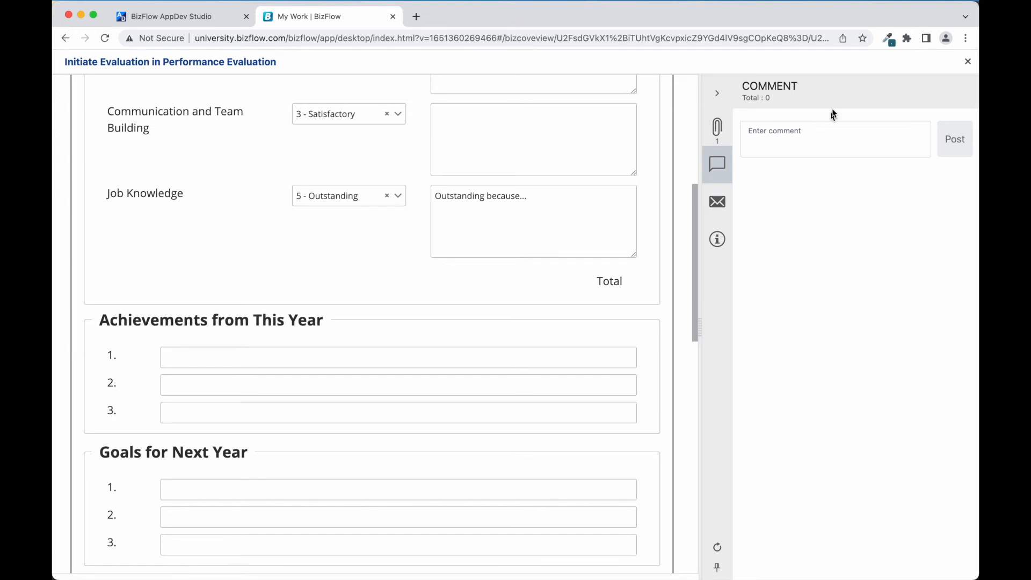
{"action": "left_click", "coordinate": [720, 204]}
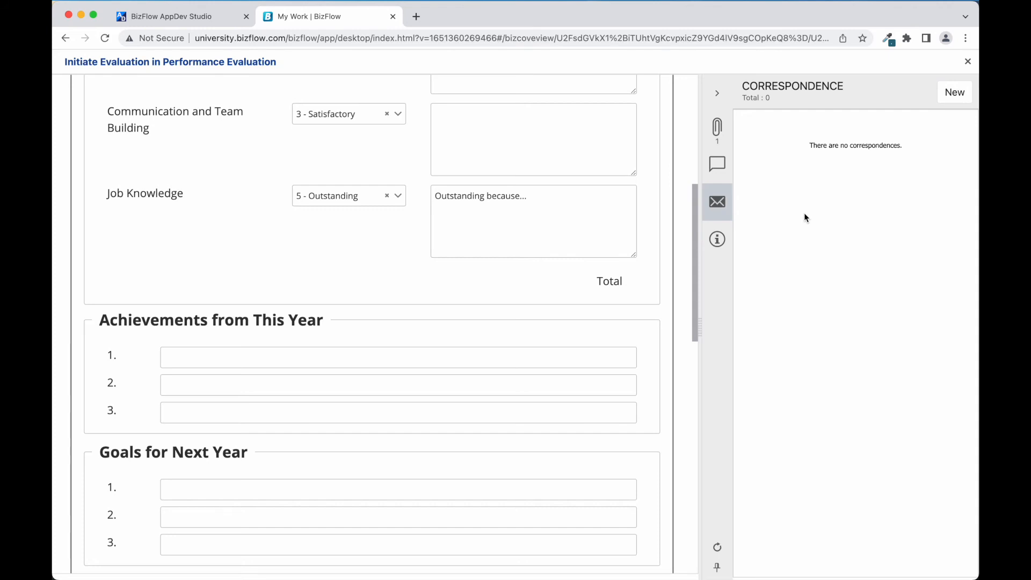
{"action": "left_click", "coordinate": [946, 96]}
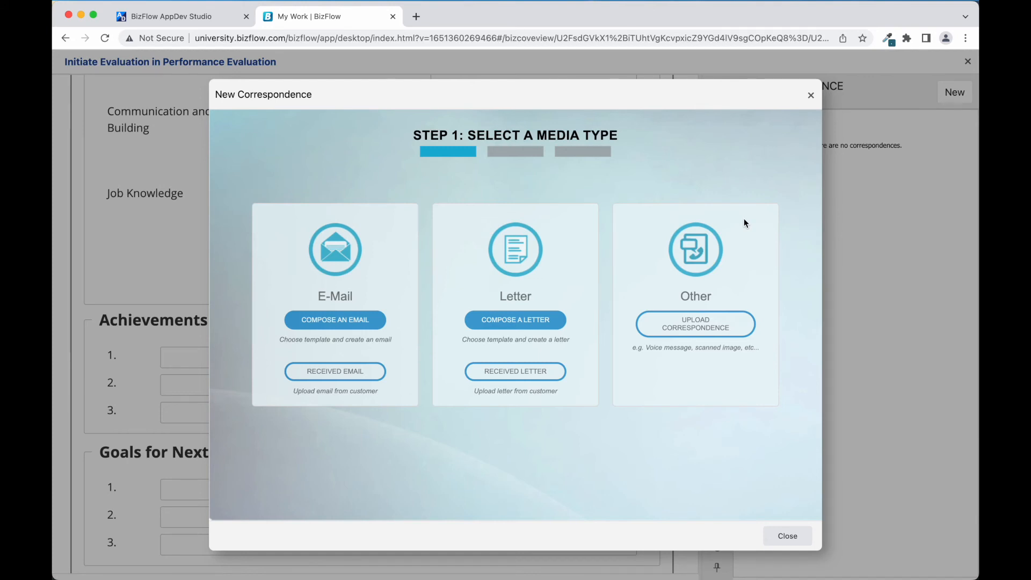
{"action": "left_click", "coordinate": [789, 536]}
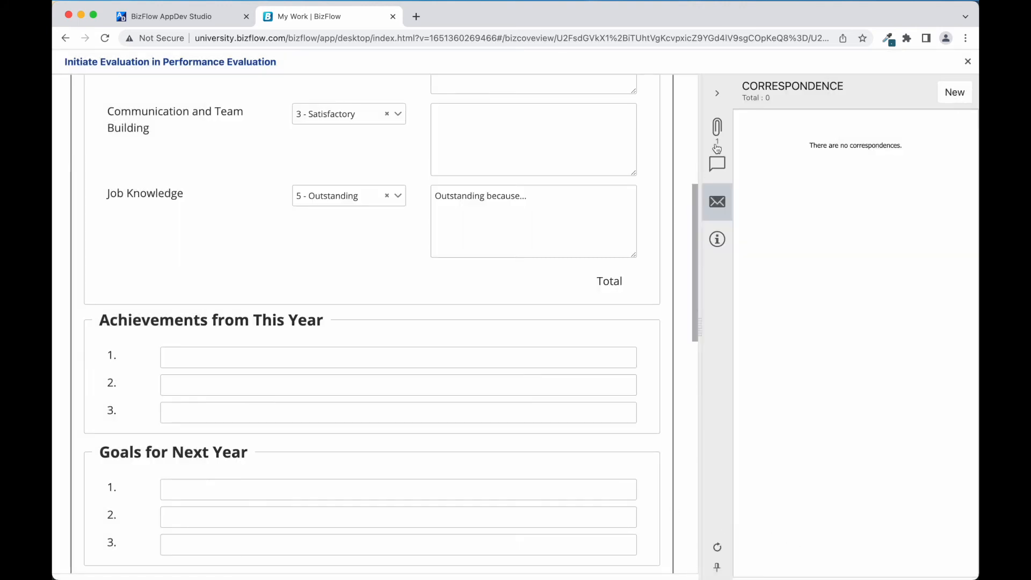
{"action": "left_click", "coordinate": [719, 96]}
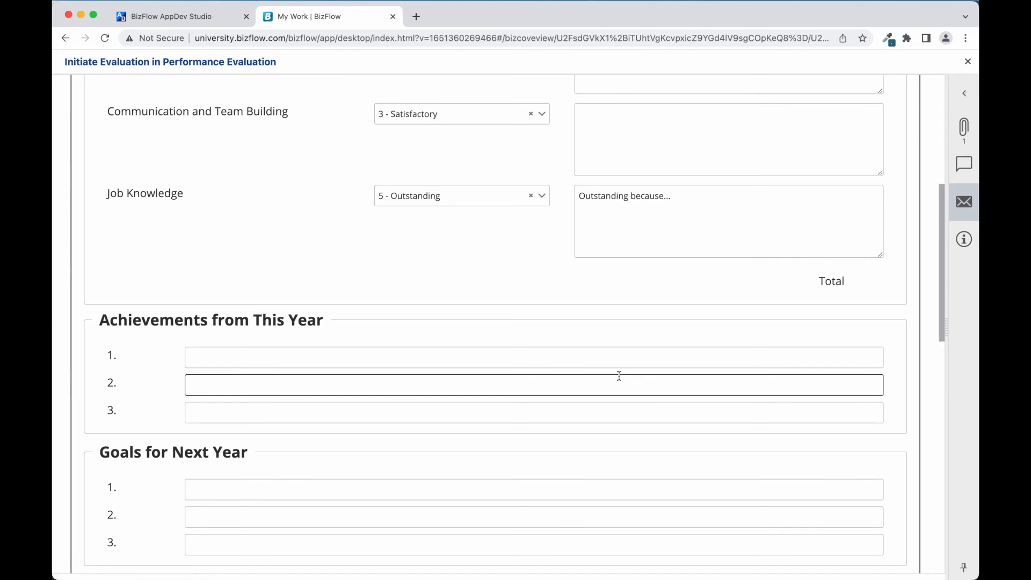
Look over the remaining sections of the evaluation form and submit it.
{"action": "scroll", "coordinate": [618, 375], "scroll_direction": "down", "scroll_amount": 5}
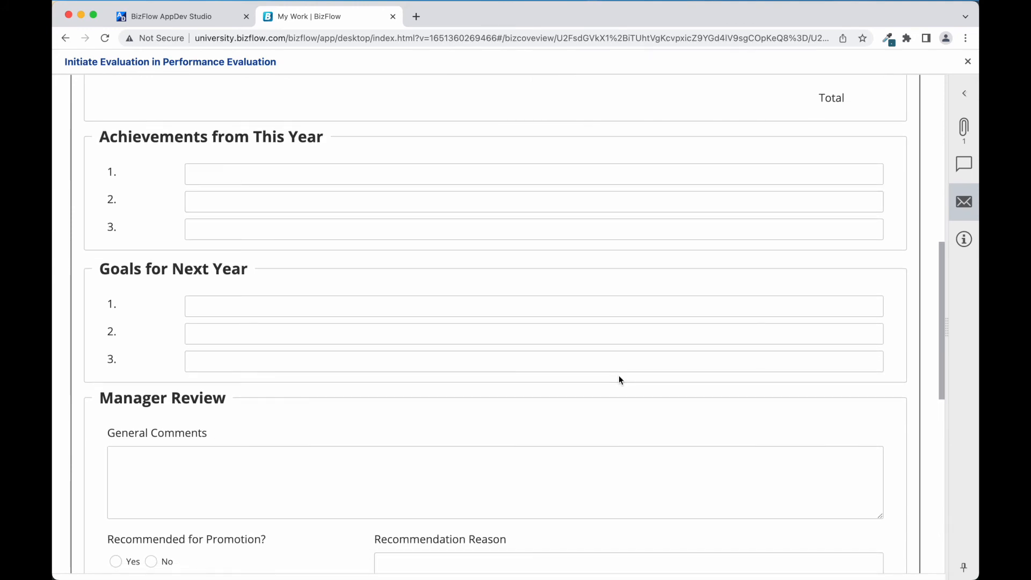
{"action": "scroll", "coordinate": [619, 376], "scroll_direction": "down", "scroll_amount": 6}
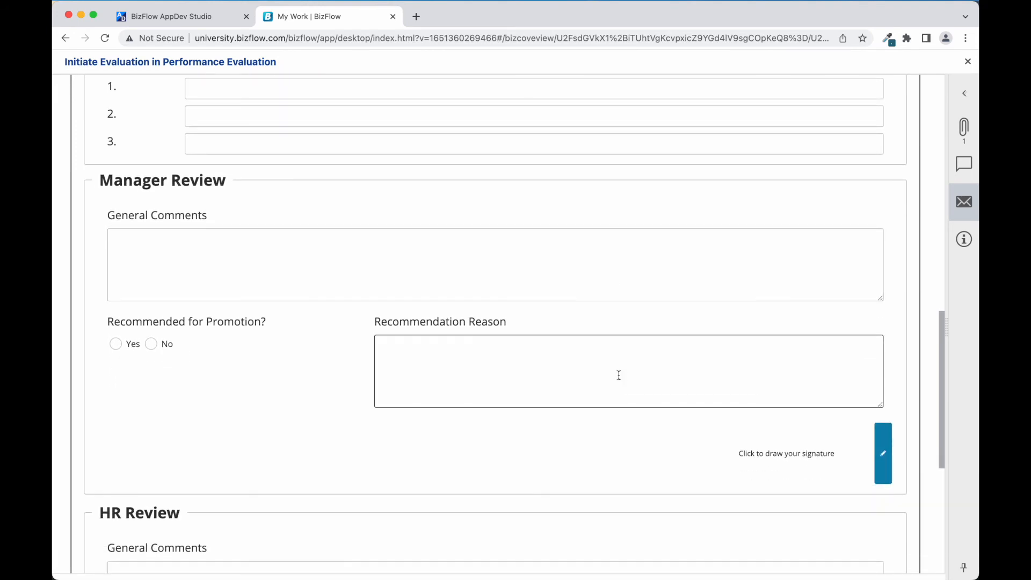
{"action": "scroll", "coordinate": [619, 375], "scroll_direction": "down", "scroll_amount": 2}
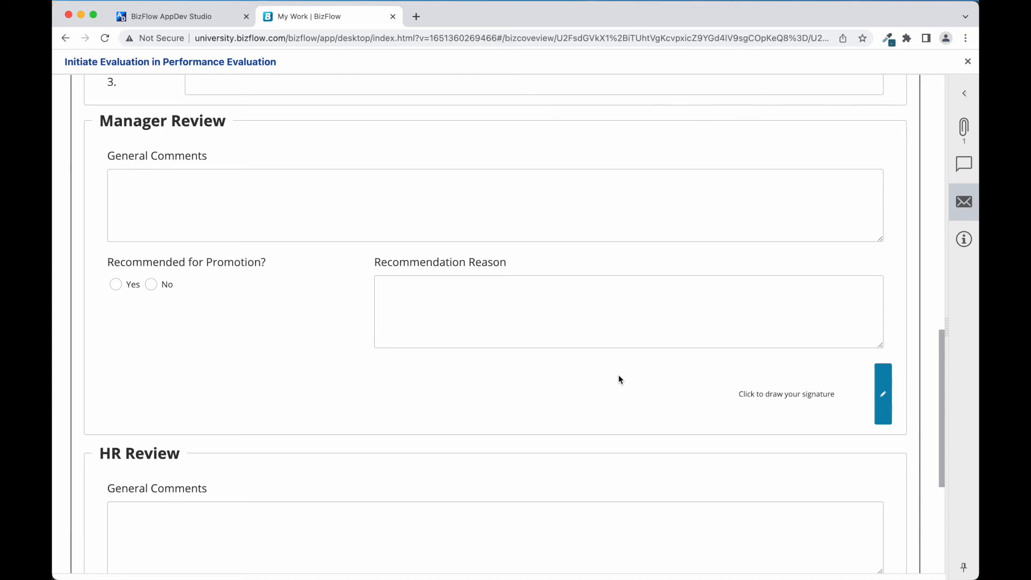
{"action": "scroll", "coordinate": [618, 375], "scroll_direction": "up", "scroll_amount": 10}
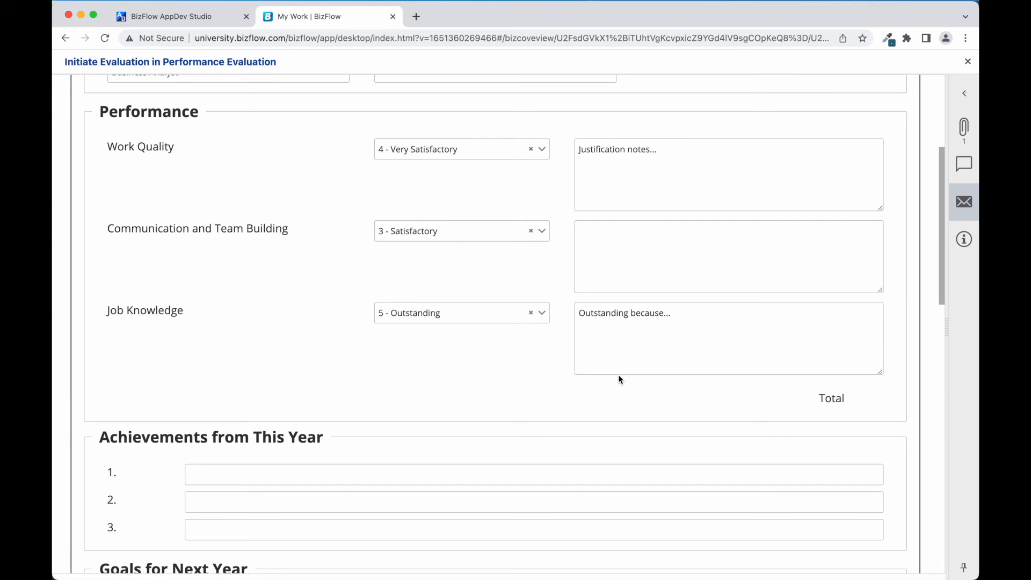
{"action": "scroll", "coordinate": [618, 375], "scroll_direction": "down", "scroll_amount": 6}
{"action": "scroll", "coordinate": [619, 375], "scroll_direction": "down", "scroll_amount": 10}
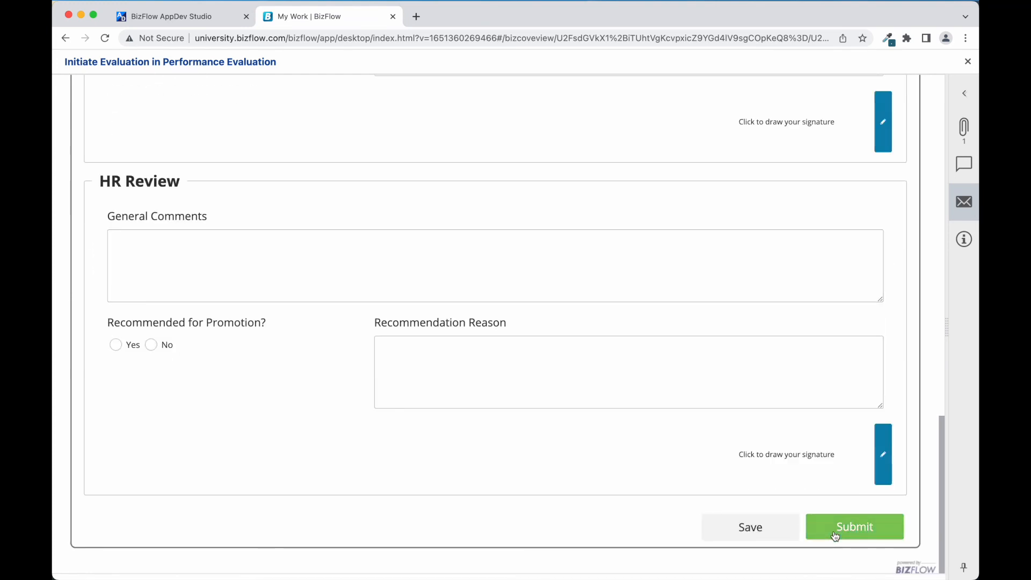
{"action": "left_click", "coordinate": [835, 533]}
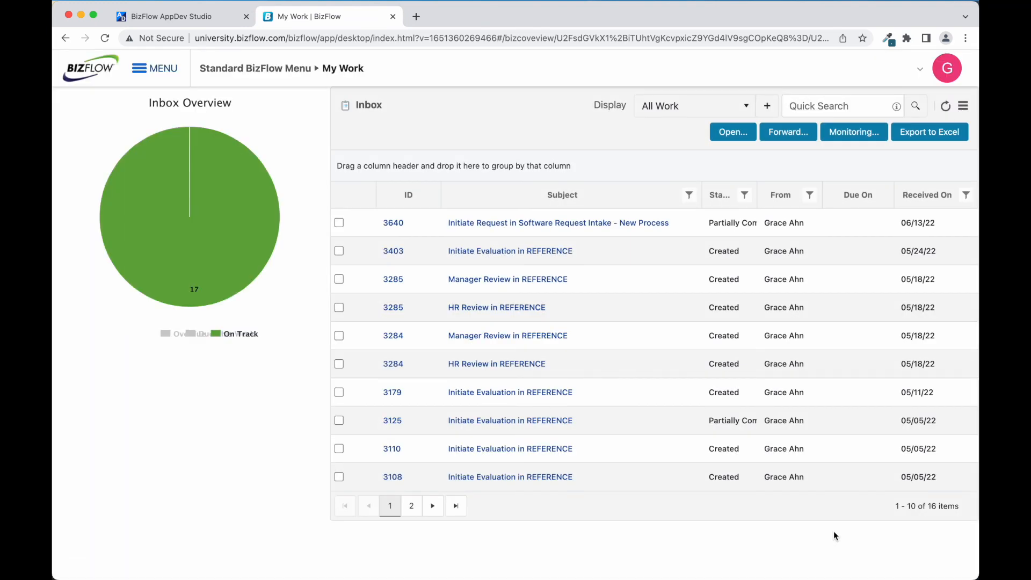
Sign out of the current account and sign in with the manager's user name and account password.
{"action": "left_click", "coordinate": [950, 70]}
{"action": "left_click", "coordinate": [932, 149]}
{"action": "left_click", "coordinate": [602, 366]}
{"action": "type", "text": "bfmanager"}
{"action": "key", "text": "Tab"}
{"action": "type", "text": "bizflow1"}
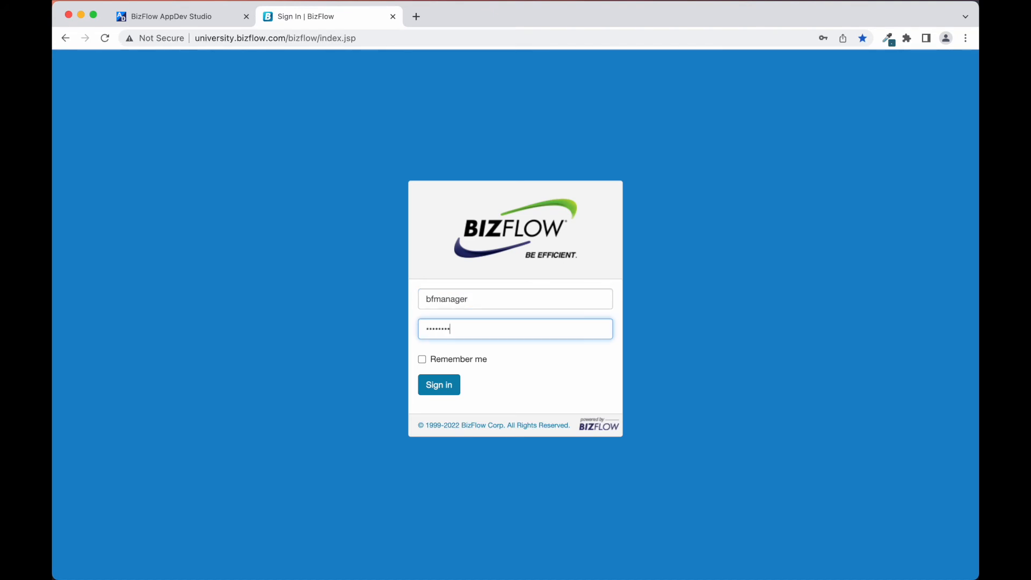
{"action": "key", "text": "Return"}
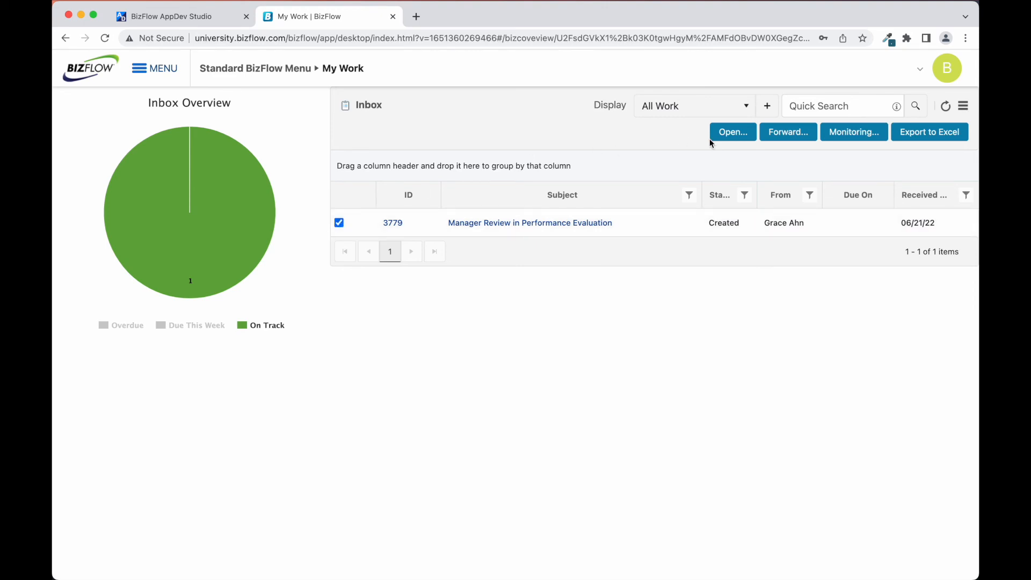
Examine the worklist, attachments and comments of the Manager Review item's process in the Process Monitor.
{"action": "left_click", "coordinate": [838, 134]}
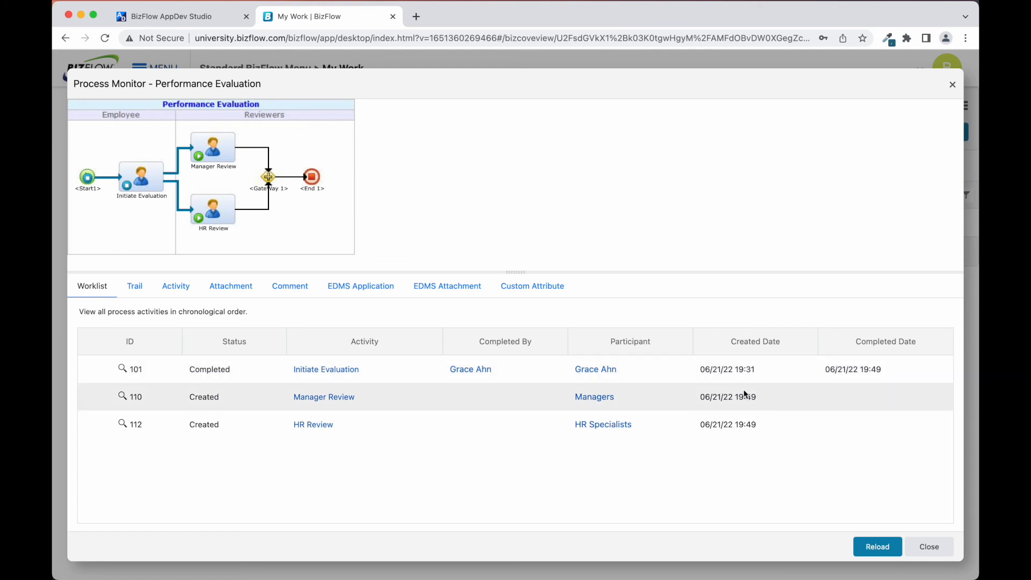
{"action": "left_click", "coordinate": [241, 290]}
{"action": "left_click", "coordinate": [282, 291]}
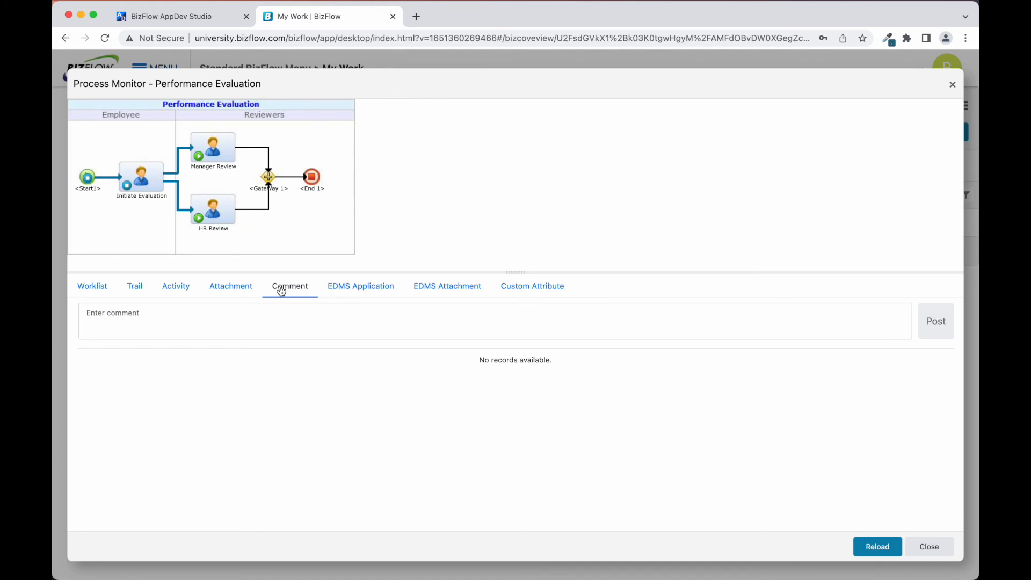
{"action": "left_click", "coordinate": [920, 547]}
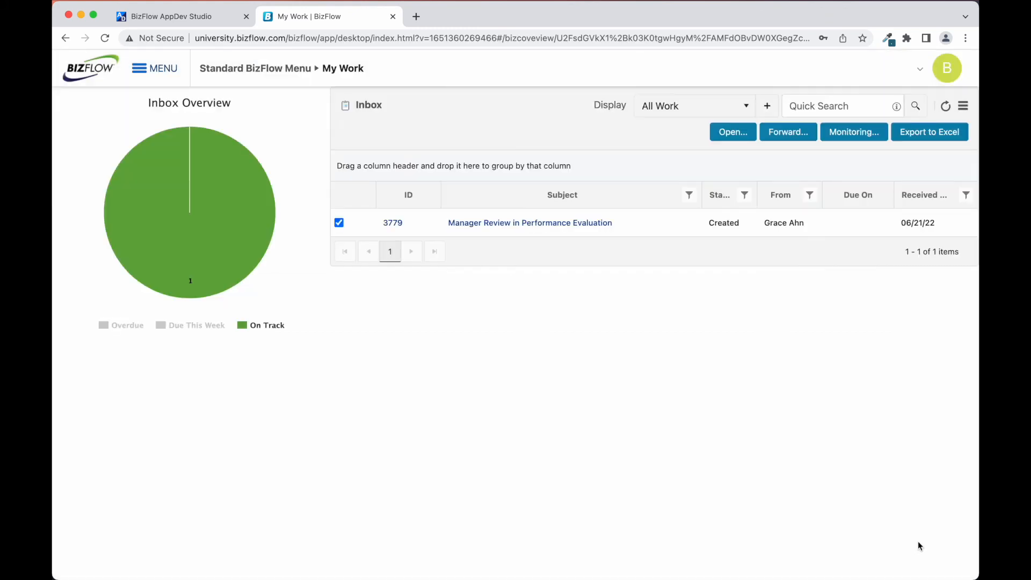
Open the Manager Review in Performance Evaluation work item and go through the submitted form to the Manager Review section.
{"action": "left_click", "coordinate": [517, 223]}
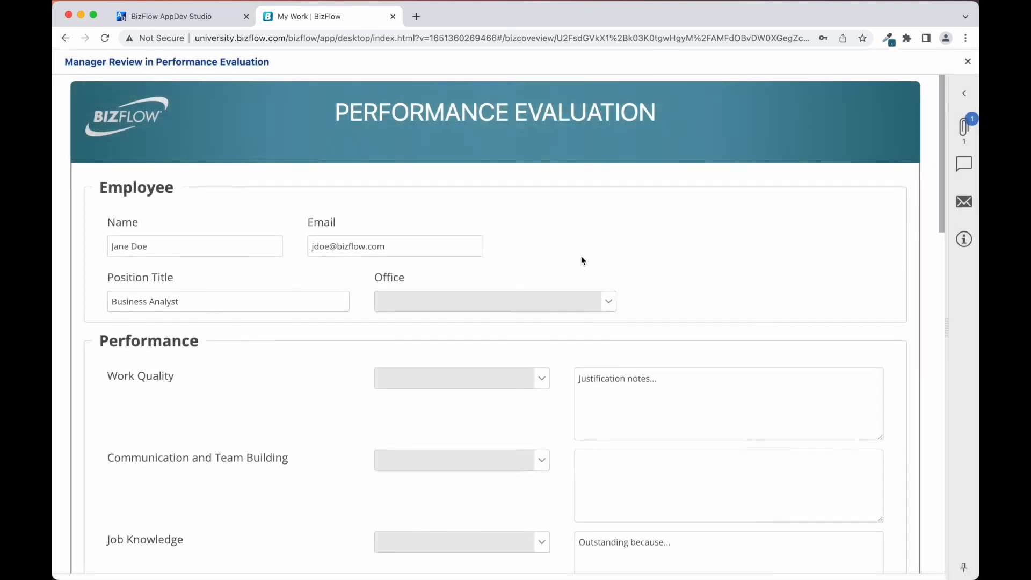
{"action": "scroll", "coordinate": [301, 420], "scroll_direction": "down", "scroll_amount": 2}
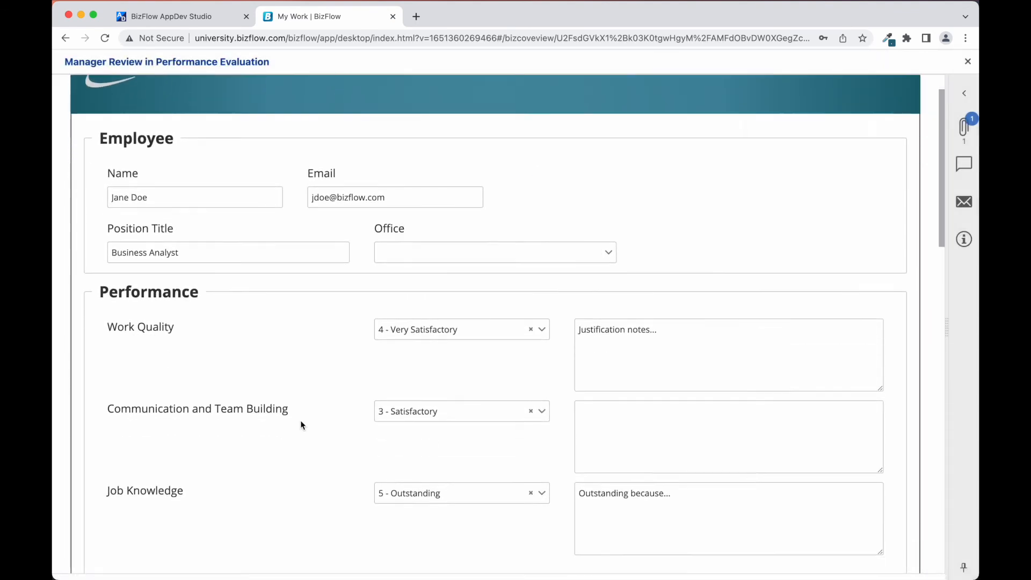
{"action": "scroll", "coordinate": [301, 420], "scroll_direction": "down", "scroll_amount": 10}
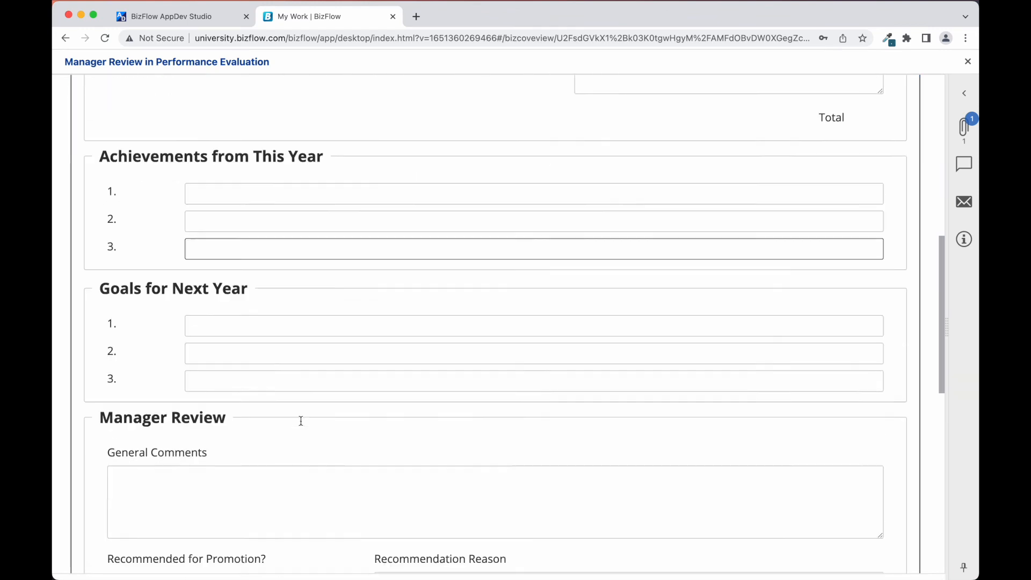
Sign the Manager Review section and set Recommended for Promotion to Yes.
{"action": "left_click", "coordinate": [249, 396]}
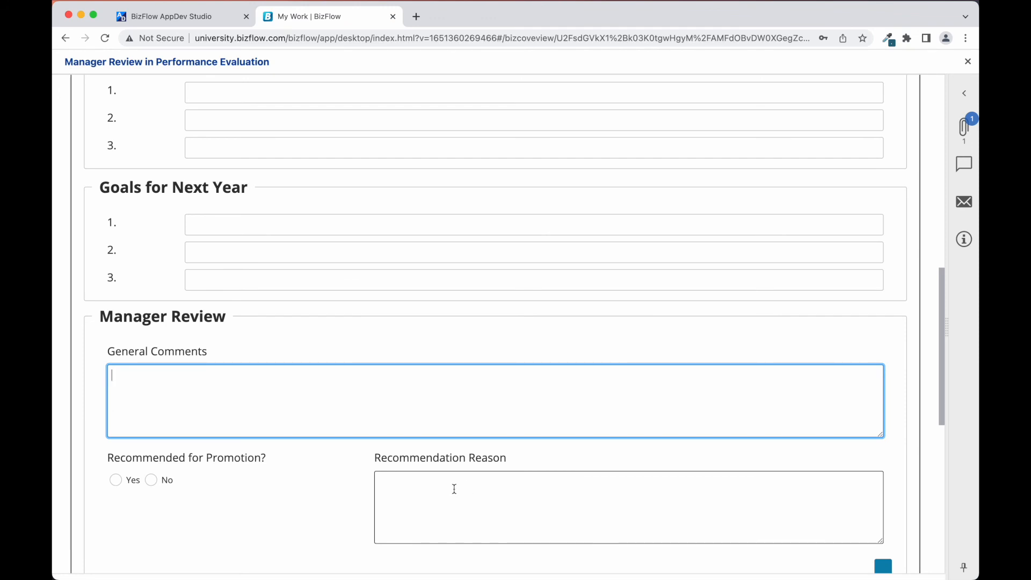
{"action": "scroll", "coordinate": [511, 489], "scroll_direction": "down", "scroll_amount": 3}
{"action": "left_click", "coordinate": [790, 469]}
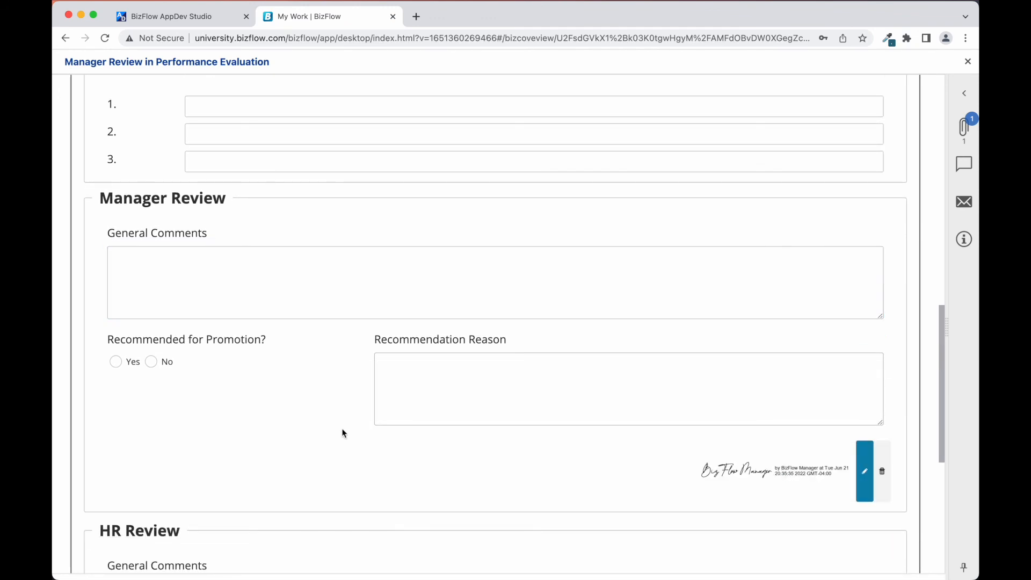
{"action": "left_click", "coordinate": [114, 360]}
{"action": "left_click", "coordinate": [477, 367]}
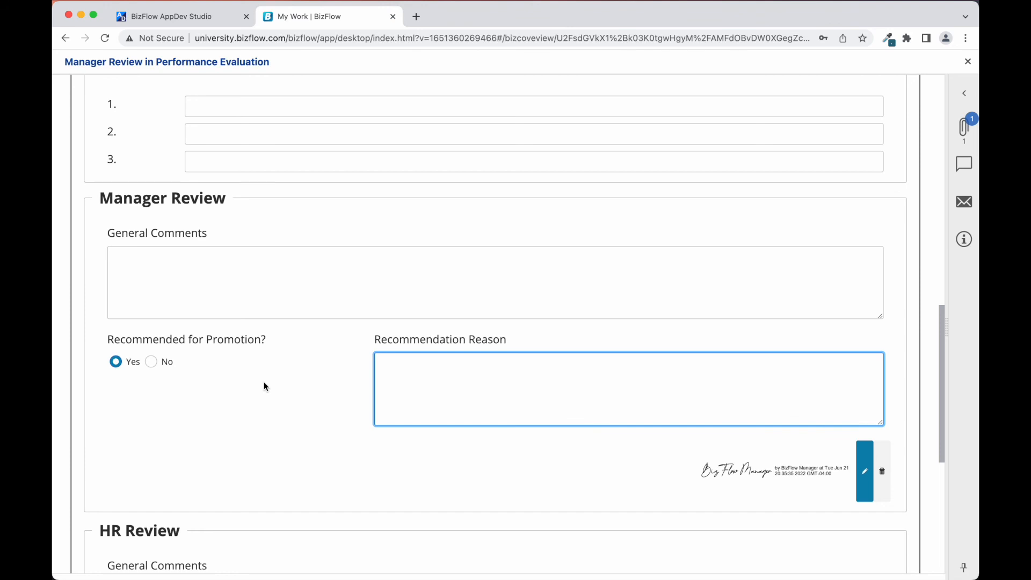
Check the submitted performance ratings and the work item's comments from the manager's view.
{"action": "scroll", "coordinate": [263, 382], "scroll_direction": "up", "scroll_amount": 9}
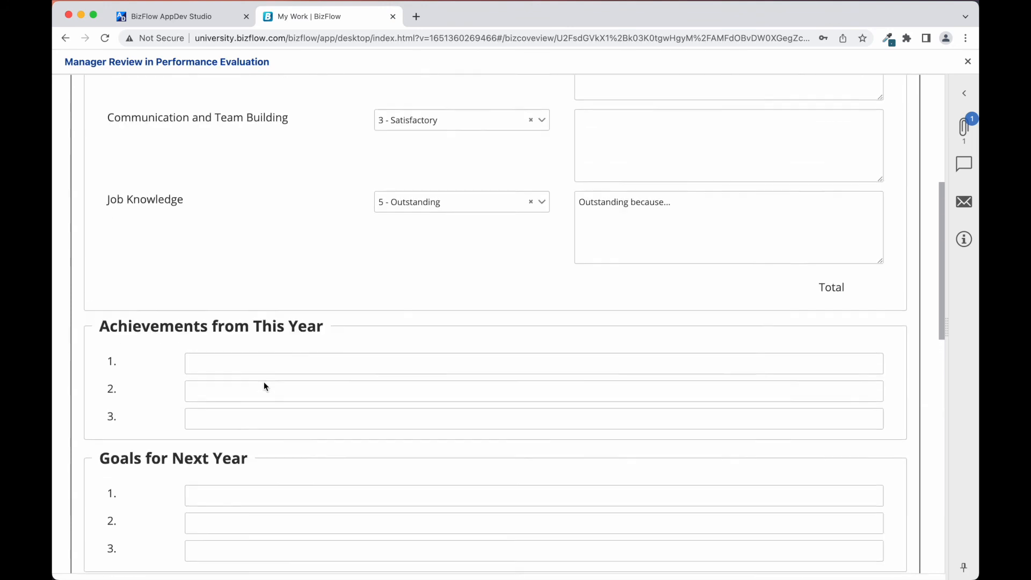
{"action": "scroll", "coordinate": [264, 386], "scroll_direction": "up", "scroll_amount": 2}
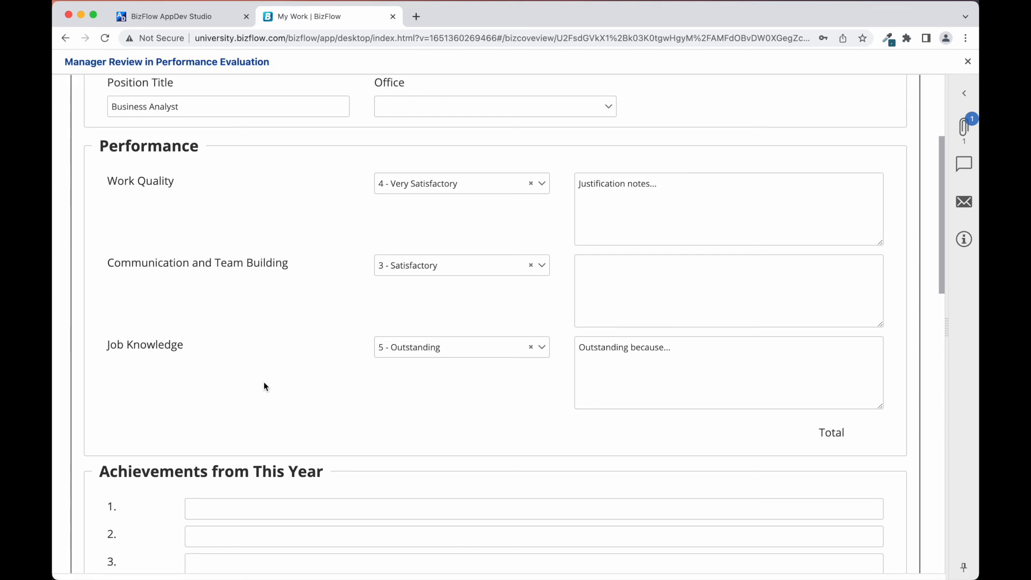
{"action": "scroll", "coordinate": [506, 389], "scroll_direction": "down", "scroll_amount": 10}
{"action": "left_click", "coordinate": [594, 392]}
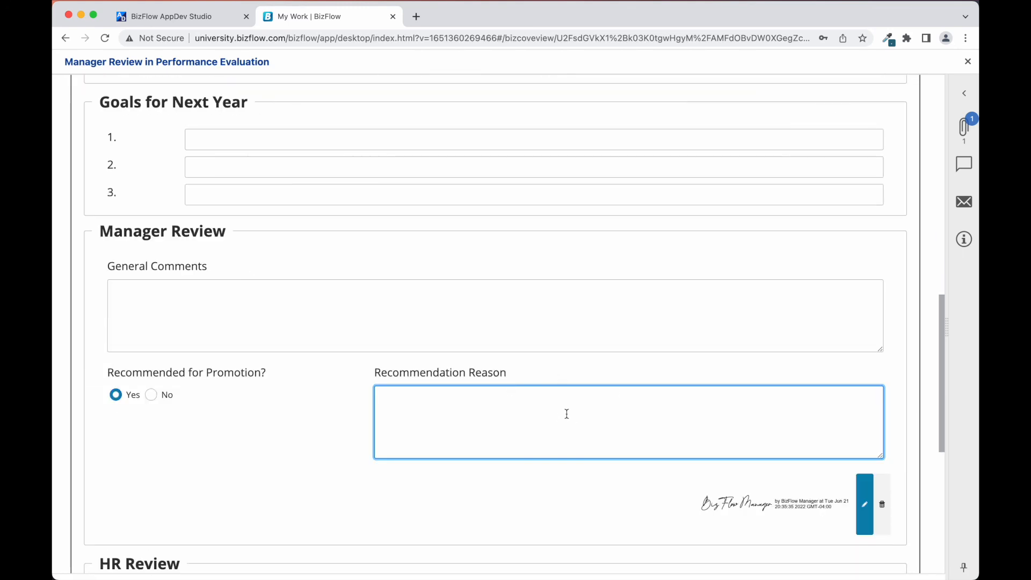
{"action": "left_click", "coordinate": [965, 169]}
{"action": "left_click", "coordinate": [965, 169]}
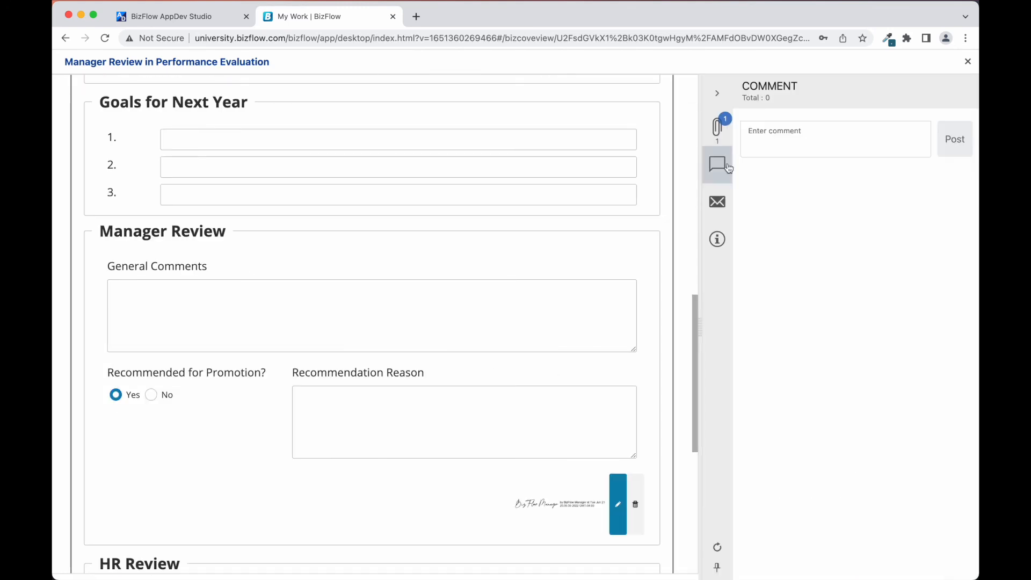
{"action": "left_click", "coordinate": [718, 94]}
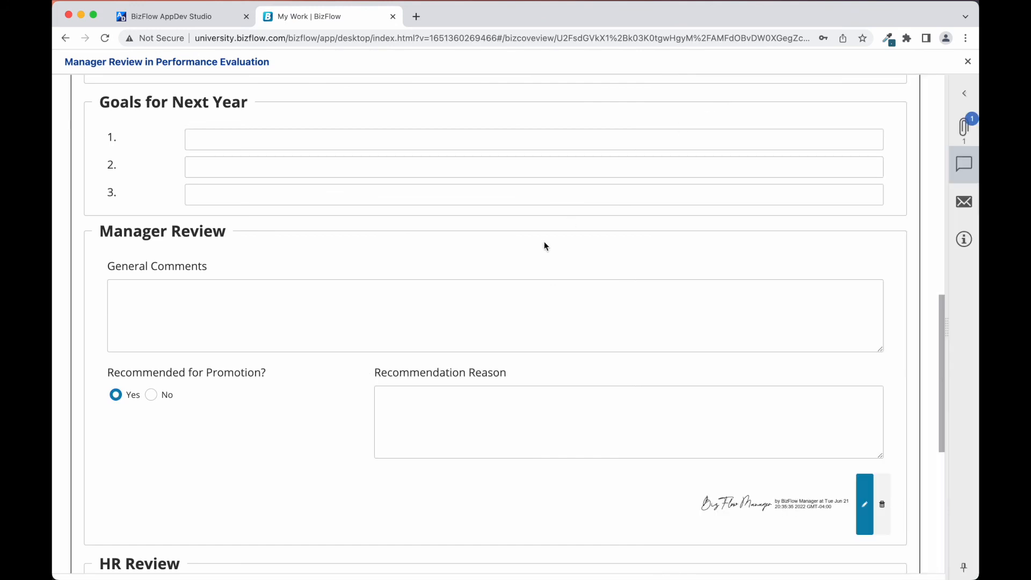
Shorten the employee's Position Title to "Business" in the Employee section.
{"action": "scroll", "coordinate": [544, 246], "scroll_direction": "up", "scroll_amount": 10}
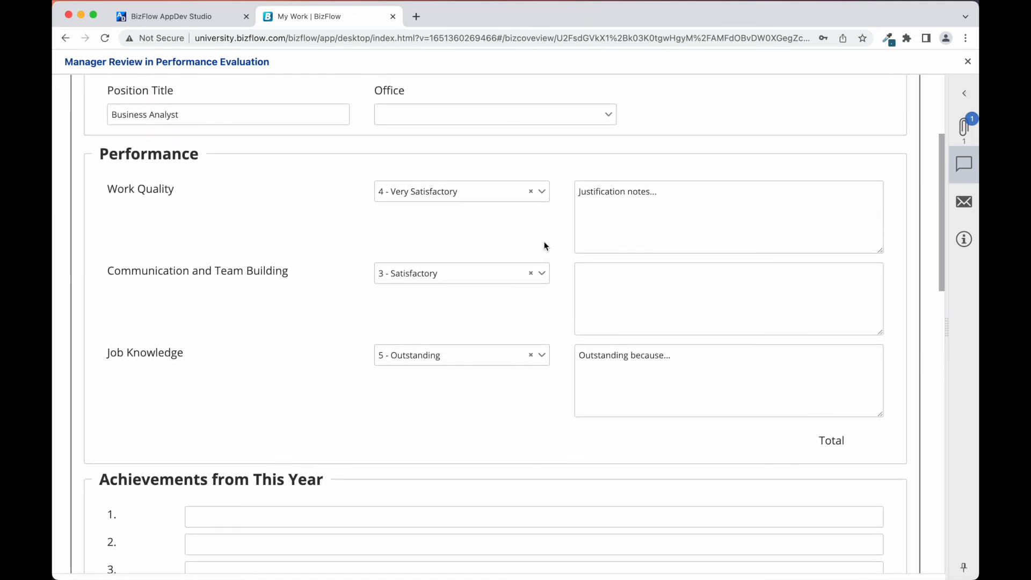
{"action": "scroll", "coordinate": [545, 246], "scroll_direction": "up", "scroll_amount": 2}
{"action": "left_click", "coordinate": [216, 194]}
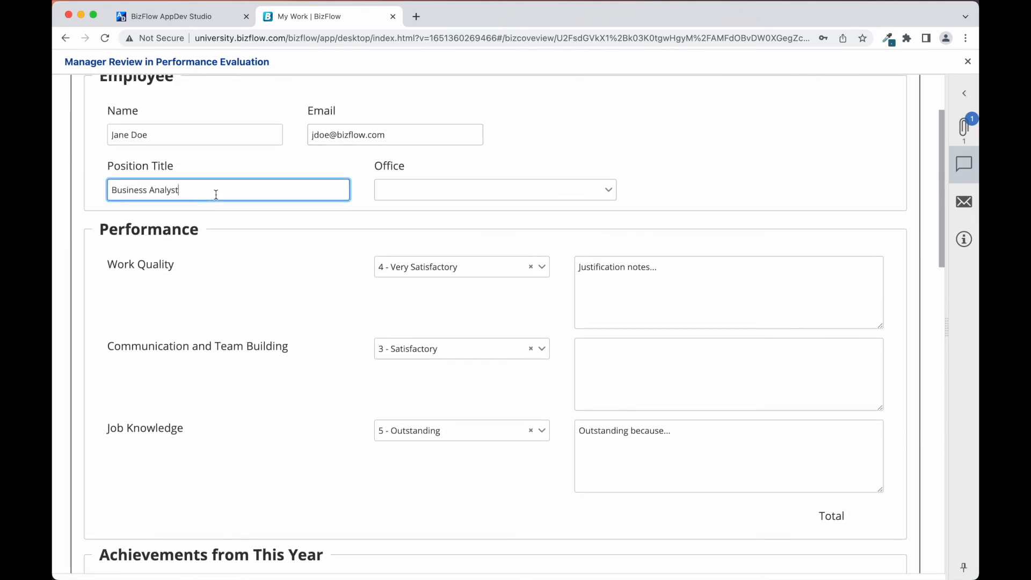
{"action": "key", "text": "BackSpace"}
{"action": "key", "text": "BackSpace"}
{"action": "key", "text": "BackSpace"}
{"action": "key", "text": "BackSpace"}
{"action": "key", "text": "BackSpace"}
{"action": "key", "text": "BackSpace"}
{"action": "key", "text": "BackSpace"}
{"action": "key", "text": "BackSpace"}
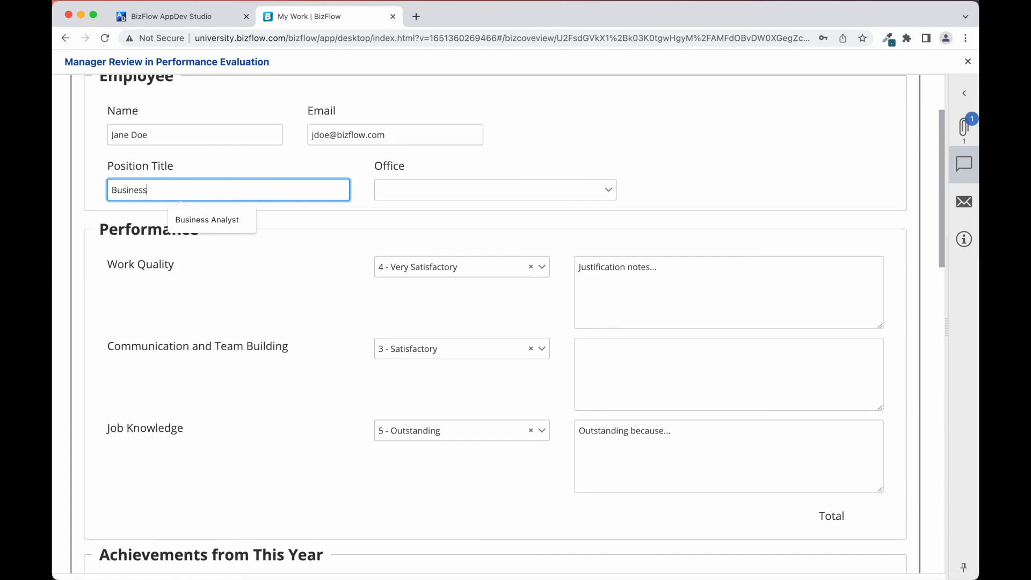